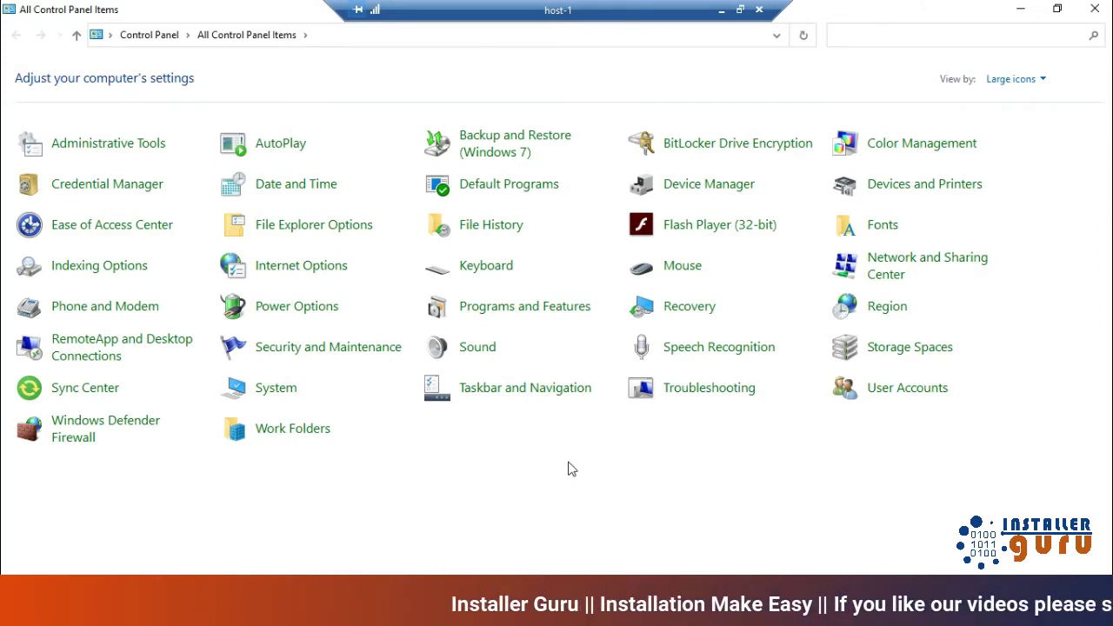
- Open the power button settings in Power Options and review the available actions for the power and sleep buttons
left_click(322, 306)
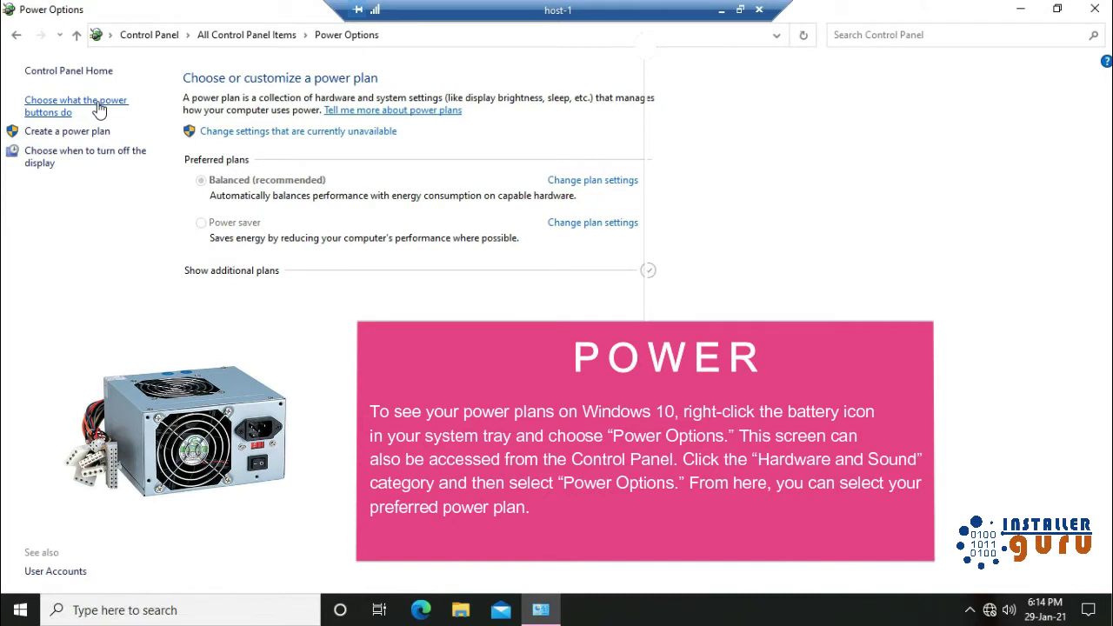
left_click(98, 106)
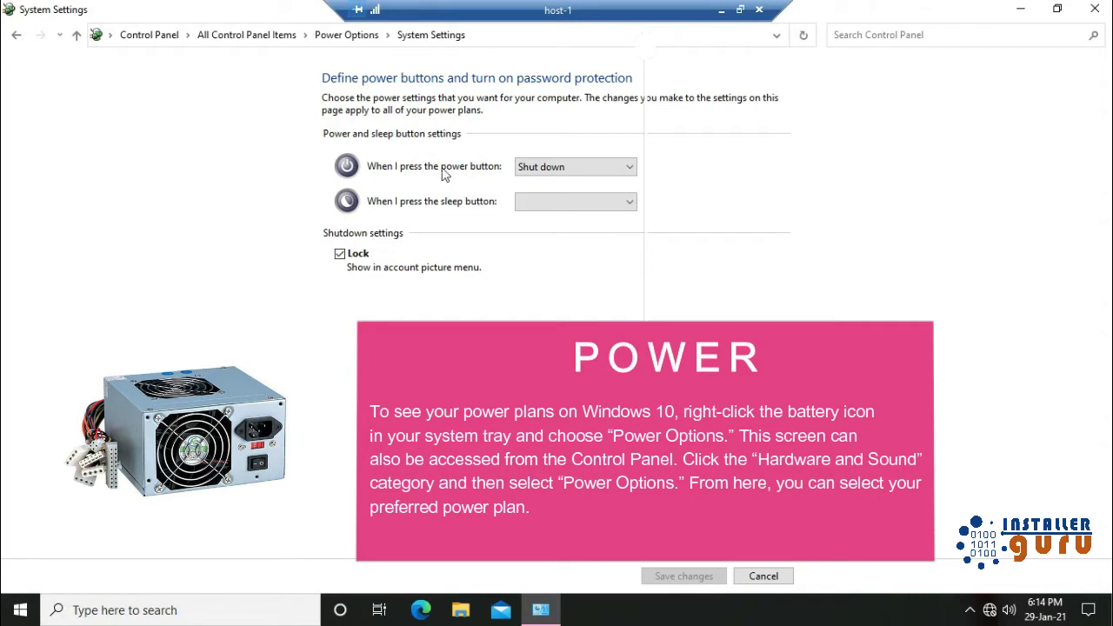
left_click(606, 168)
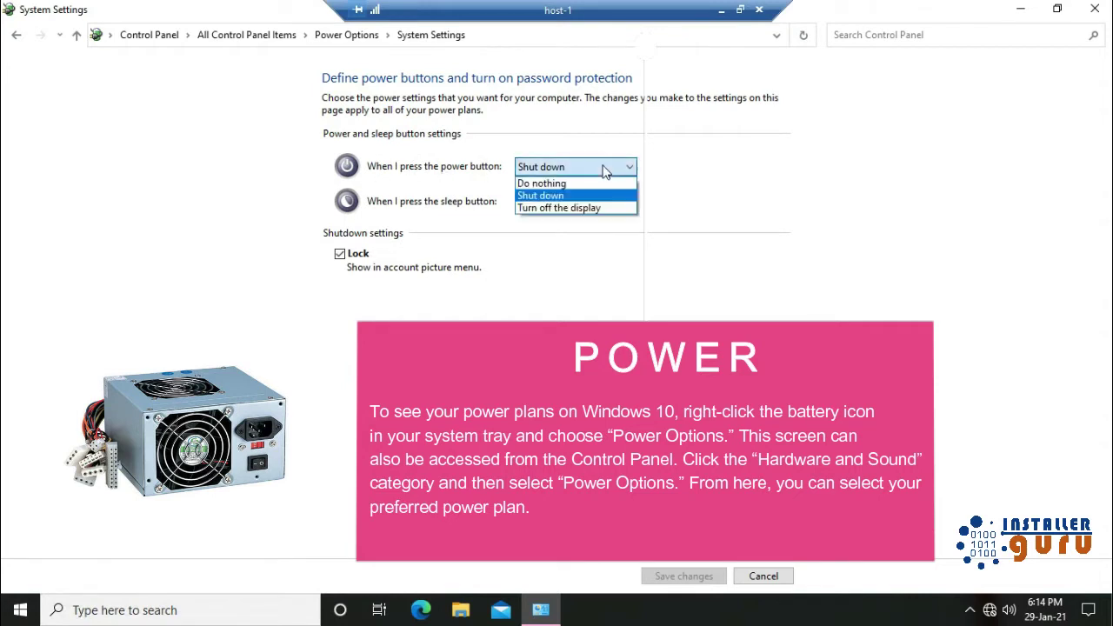
left_click(606, 168)
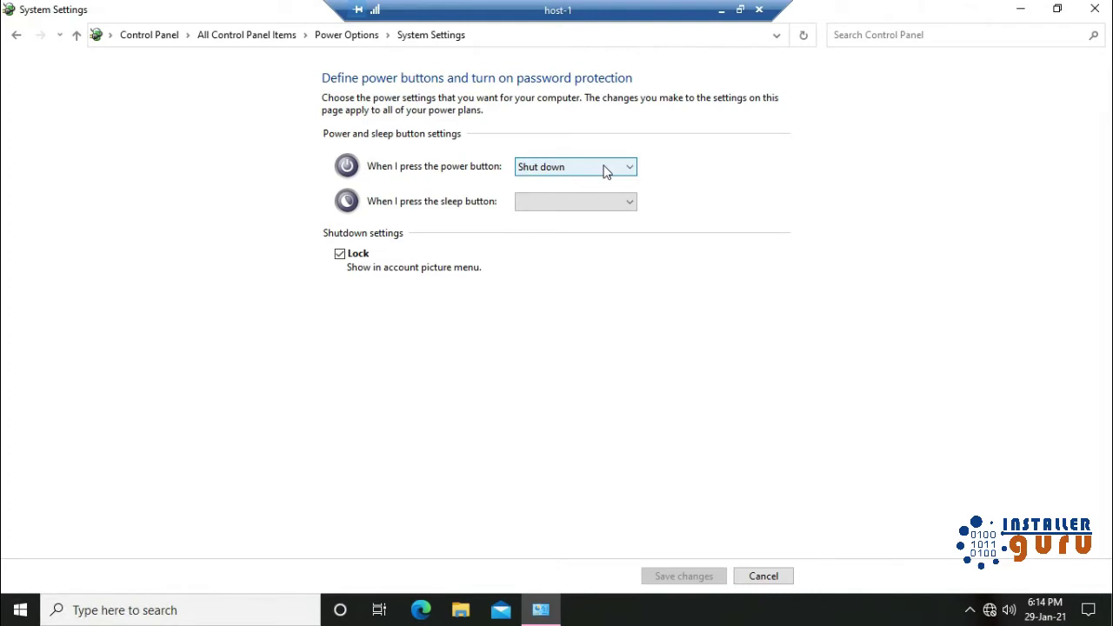
left_click(606, 204)
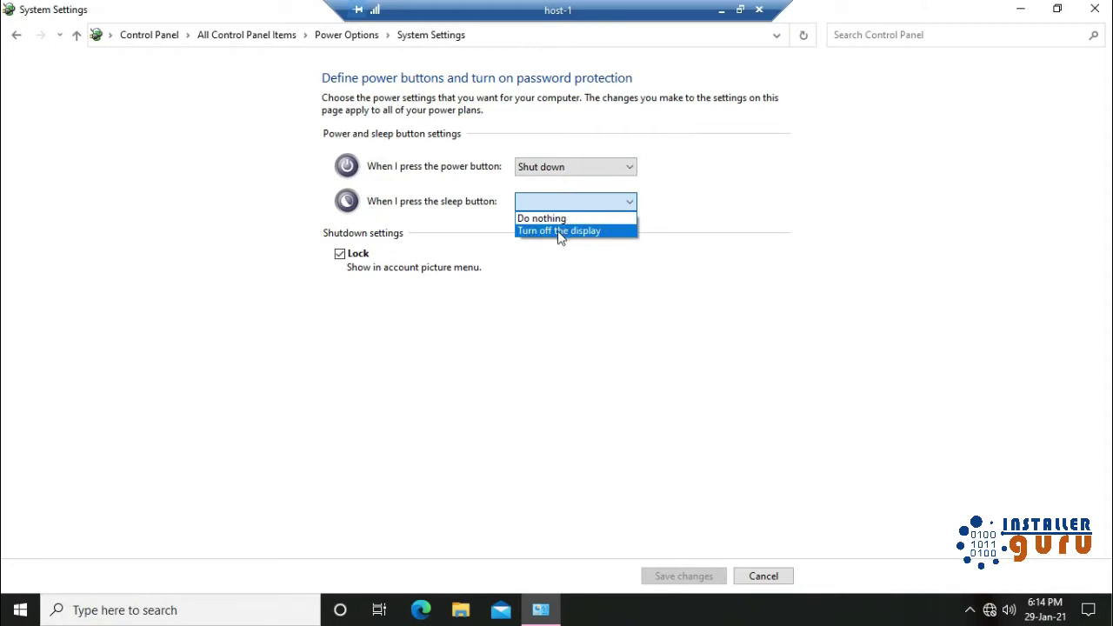
left_click(578, 335)
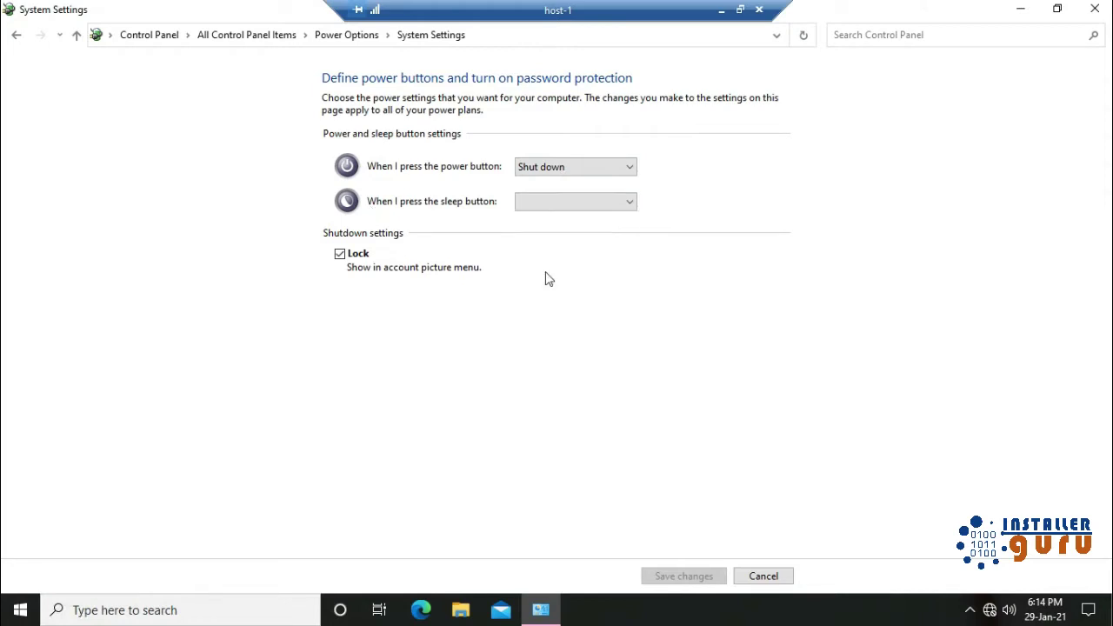
- Set the action for pressing the power button to Do nothing and save the changes
left_click(569, 173)
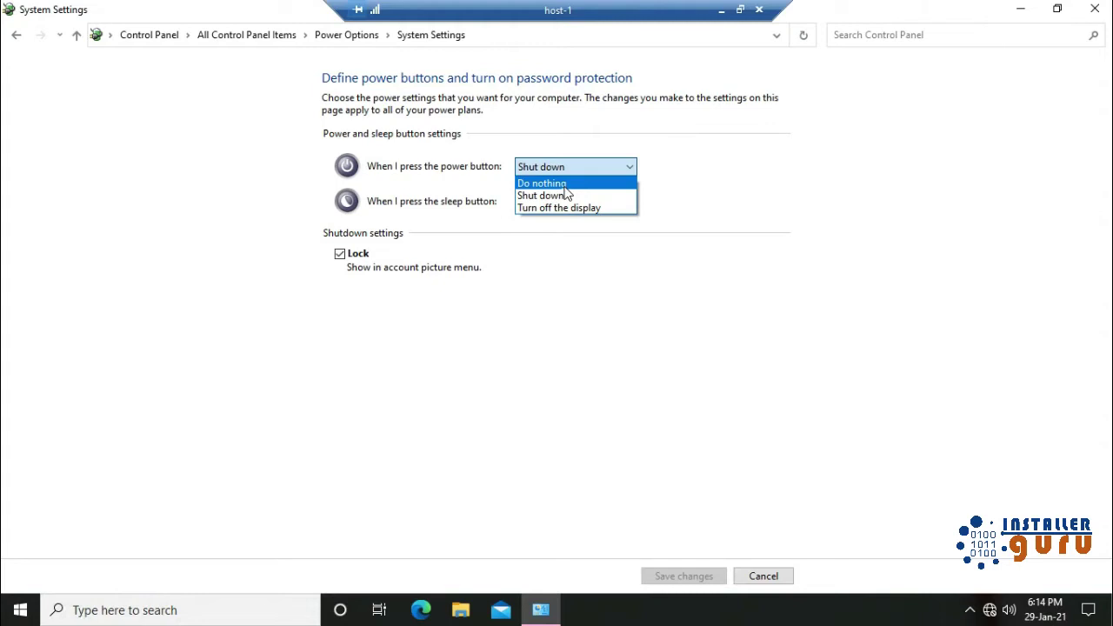
left_click(564, 187)
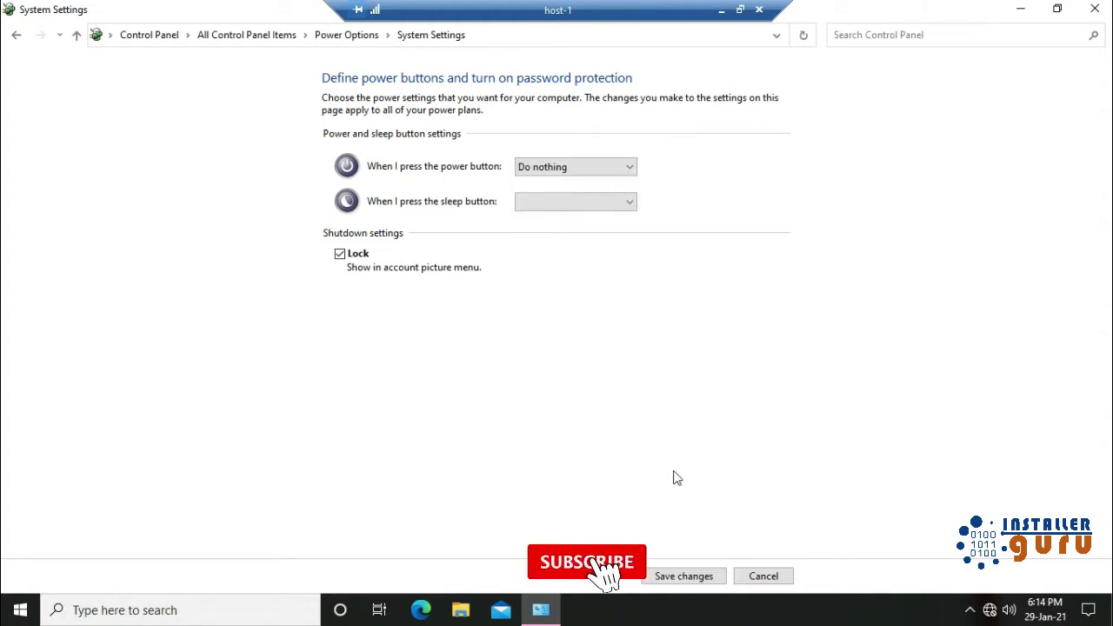
left_click(669, 576)
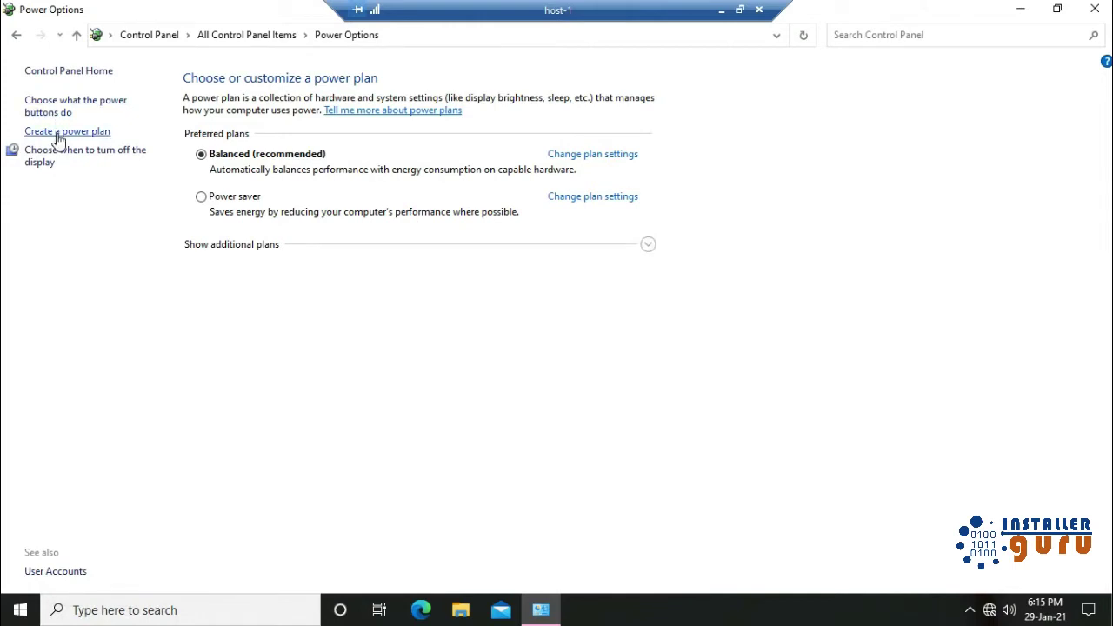
- Look over the page for creating a power plan and cancel without creating one
left_click(58, 137)
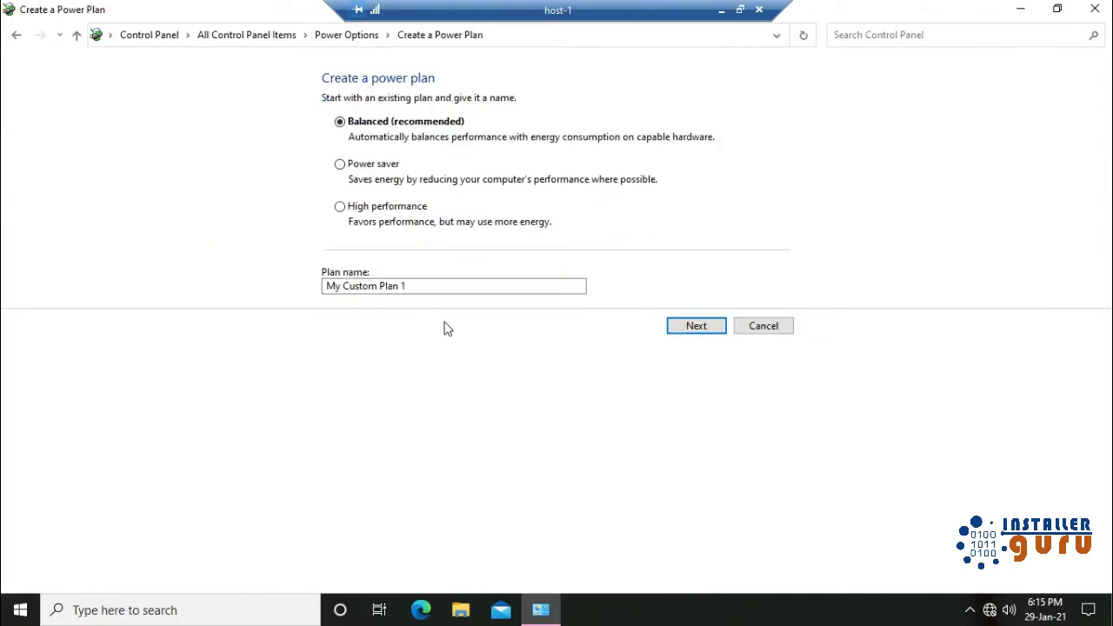
left_click(744, 328)
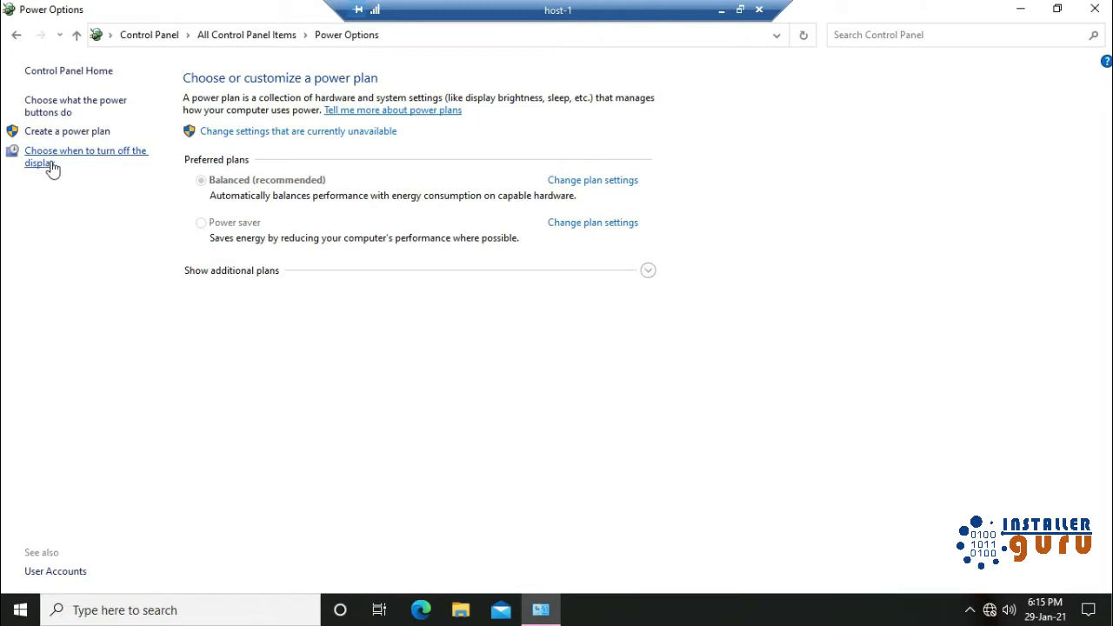
- Unlock the Balanced plan's unavailable settings and choose to turn off the display after 15 minutes
left_click(52, 165)
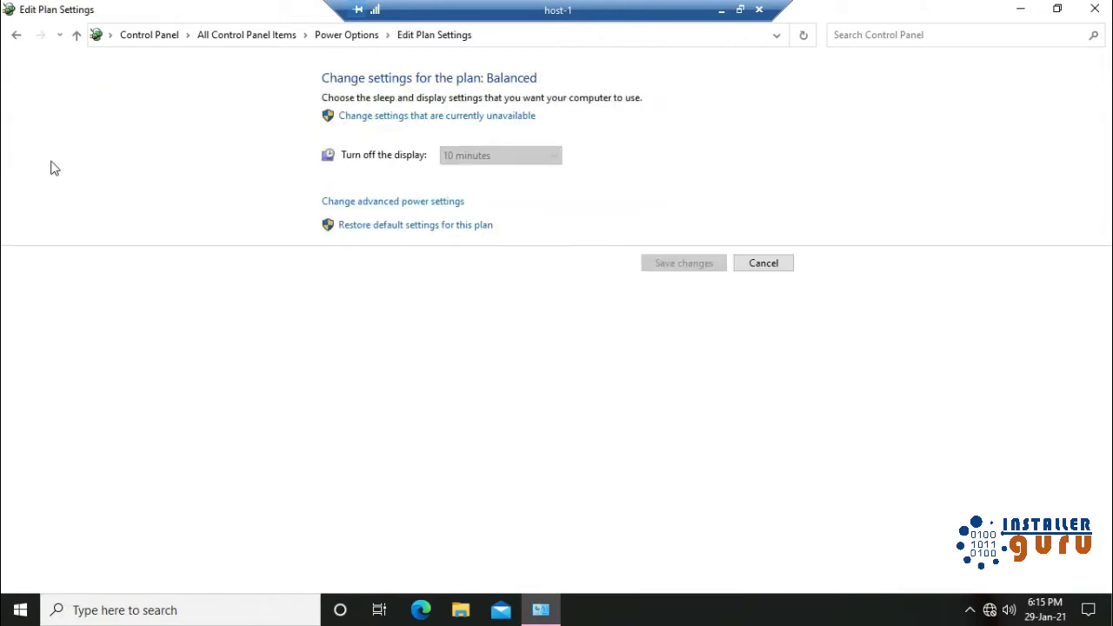
left_click(399, 117)
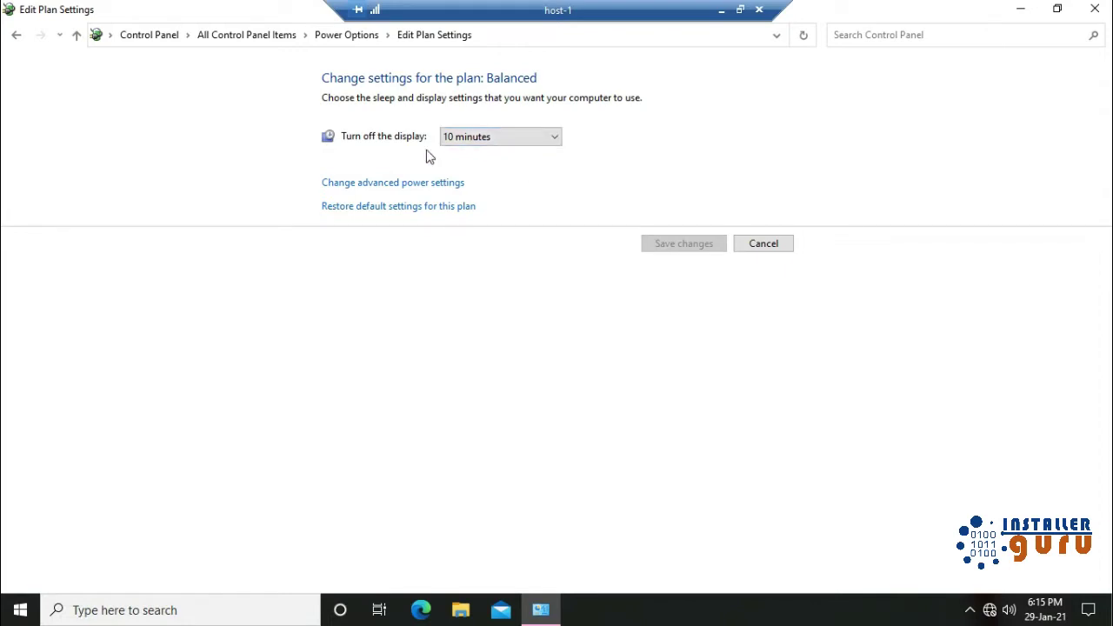
left_click(466, 139)
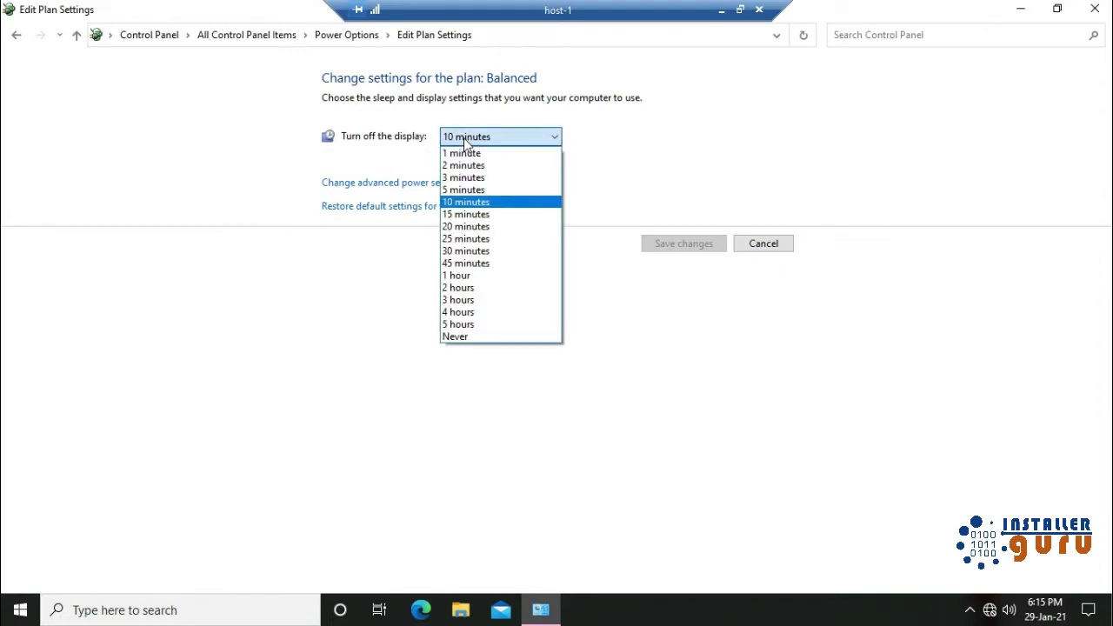
left_click(466, 214)
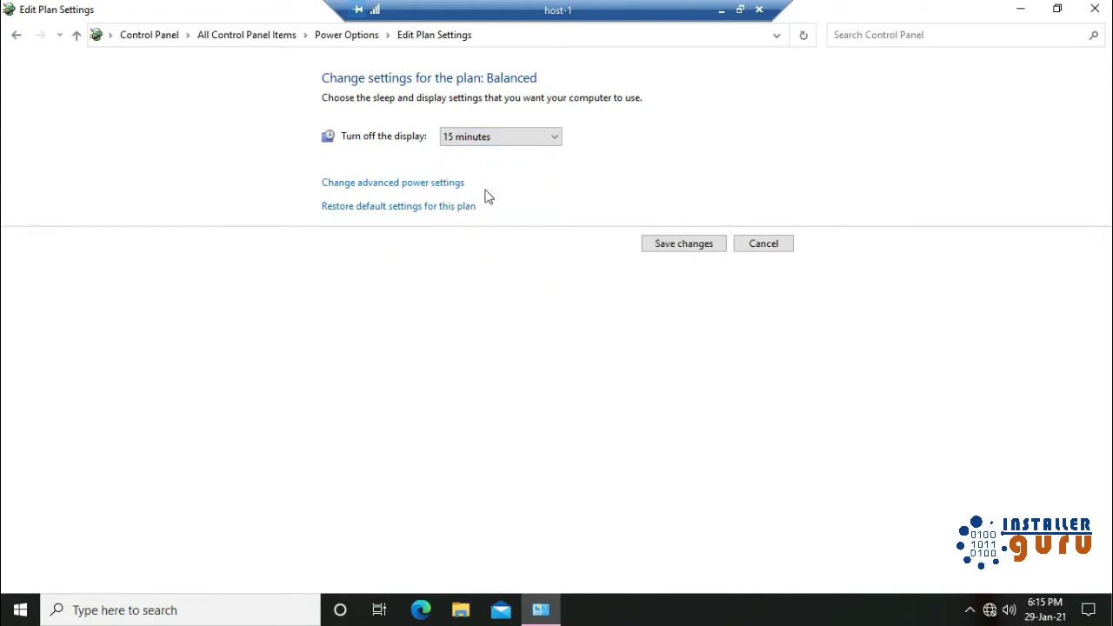
- Open the Balanced plan's advanced power settings and examine the USB settings and the display turn-off setting
left_click(389, 184)
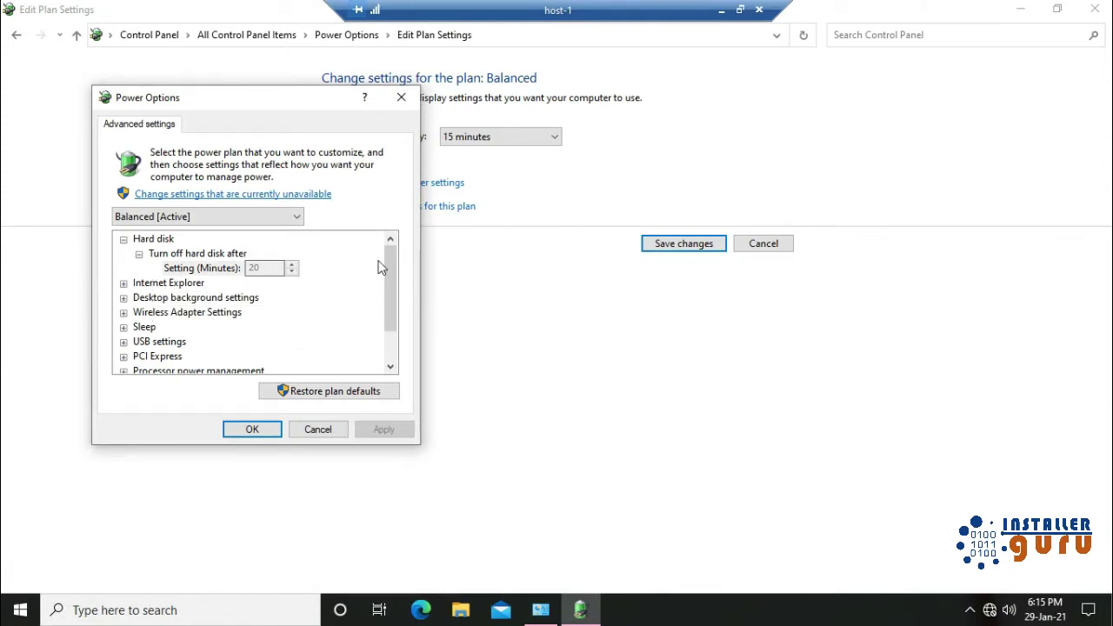
left_click_drag(390, 293, 391, 328)
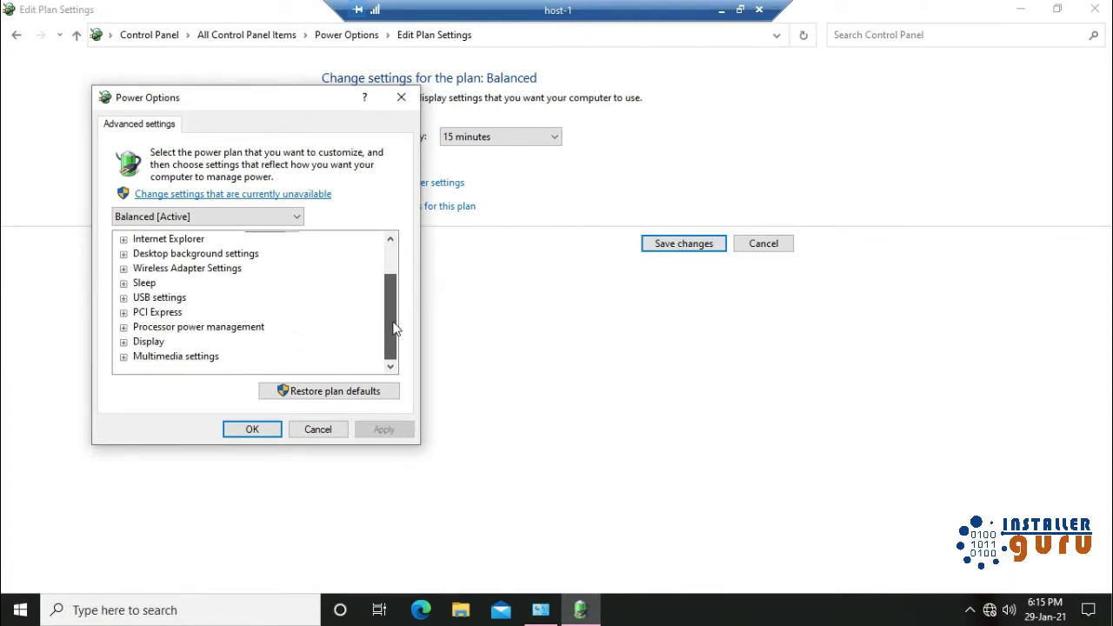
left_click(124, 298)
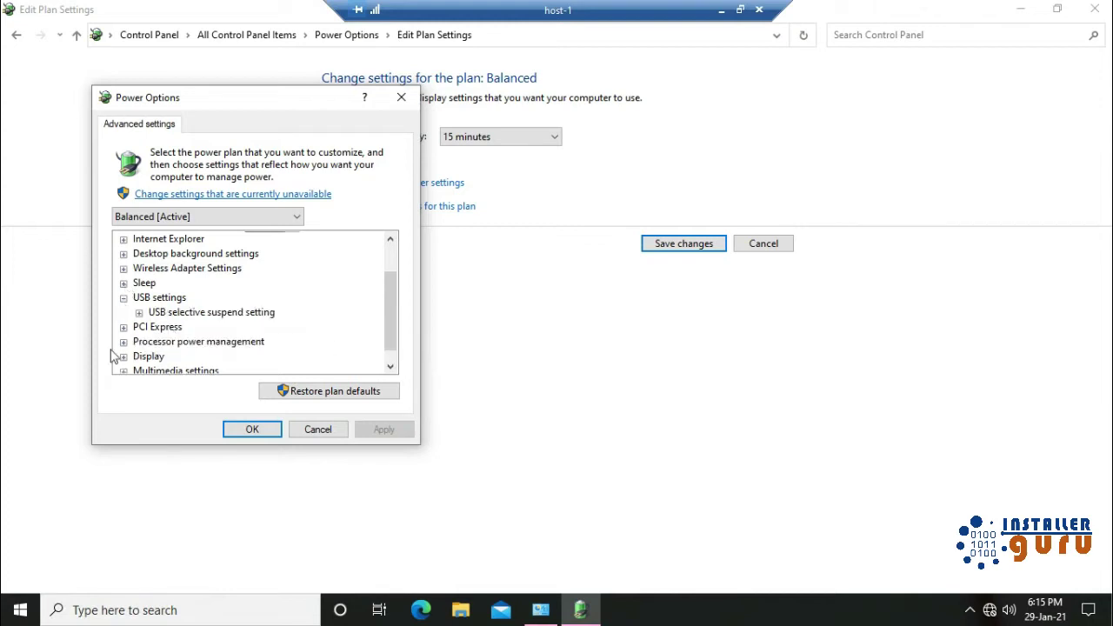
scroll(187, 338, "down", 1)
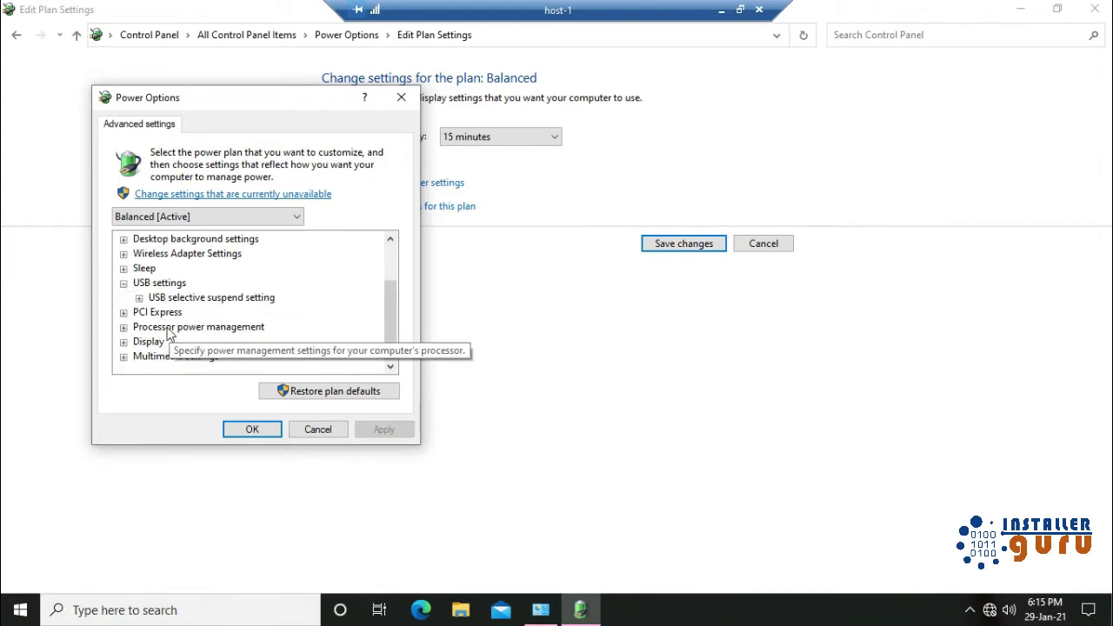
left_click(123, 341)
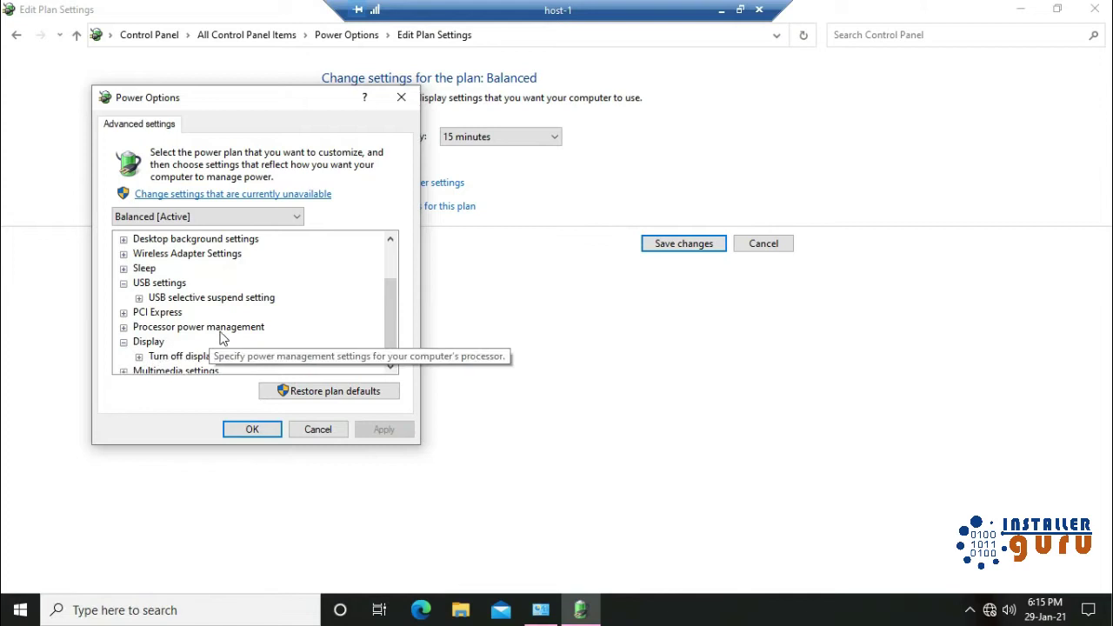
scroll(200, 344, "down", 1)
left_click(139, 341)
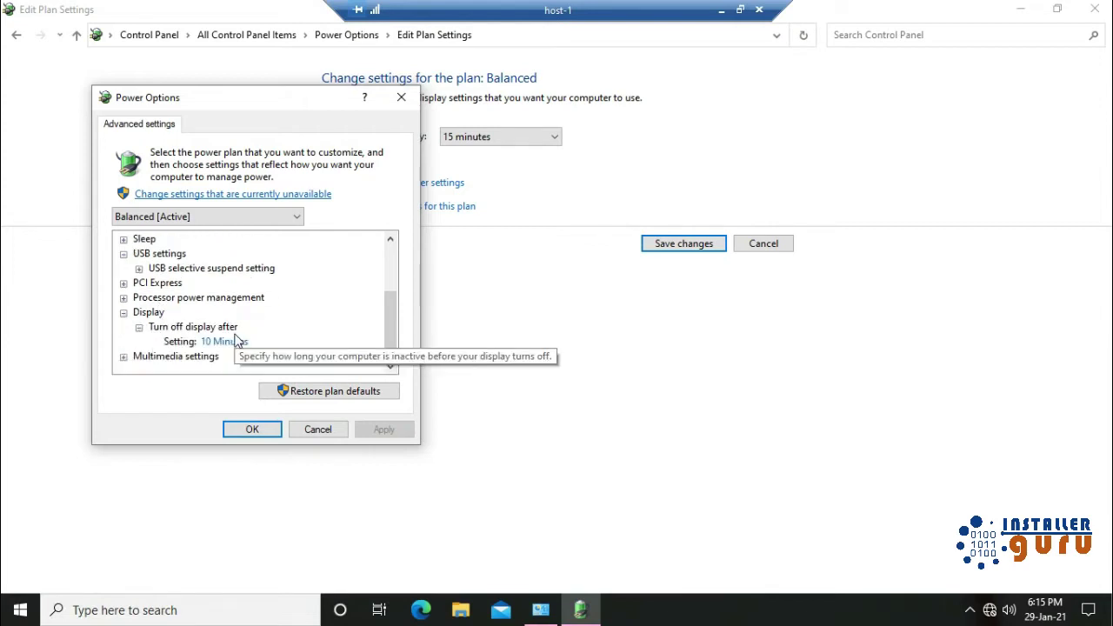
- Examine the Internet Explorer and wireless adapter power saving settings, and close the advanced settings without applying changes
scroll(174, 321, "up", 2)
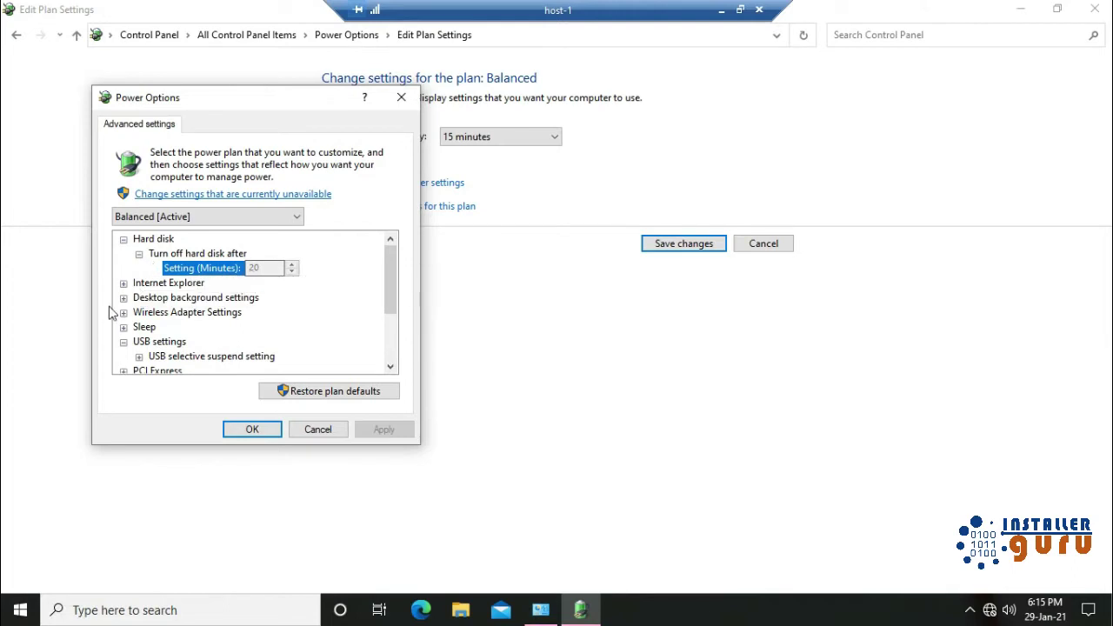
left_click(123, 283)
scroll(168, 328, "down", 1)
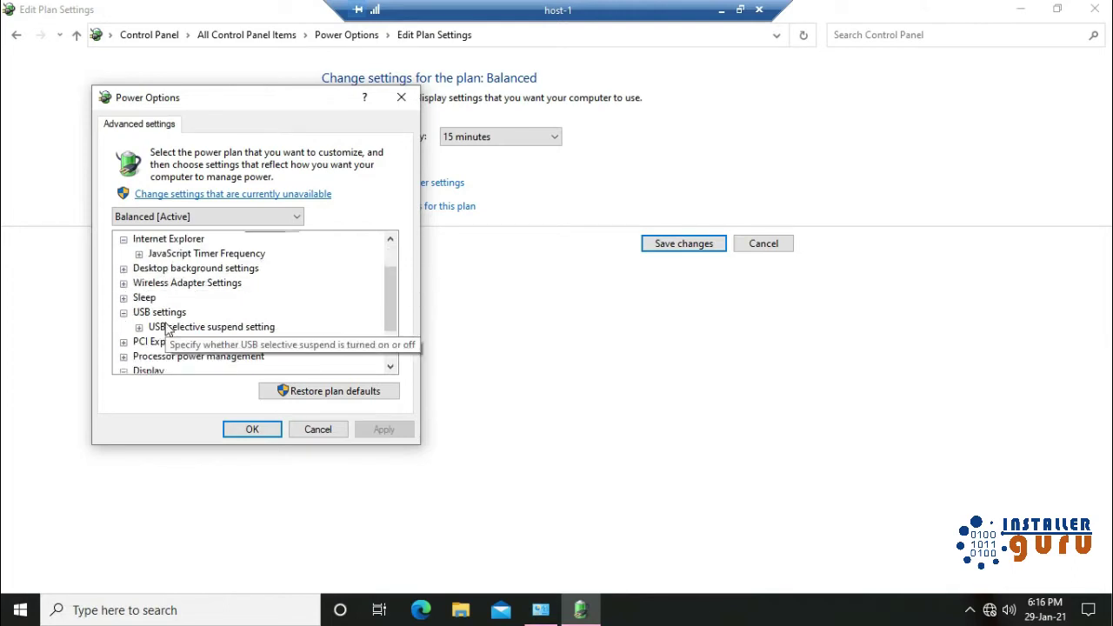
left_click(124, 283)
left_click(139, 297)
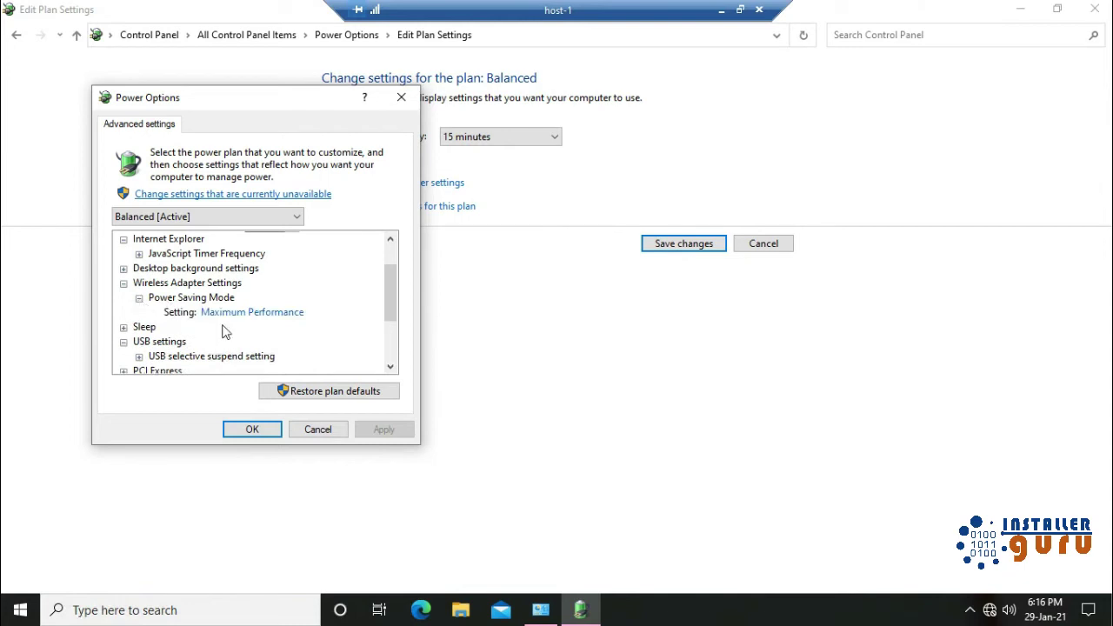
left_click(271, 315)
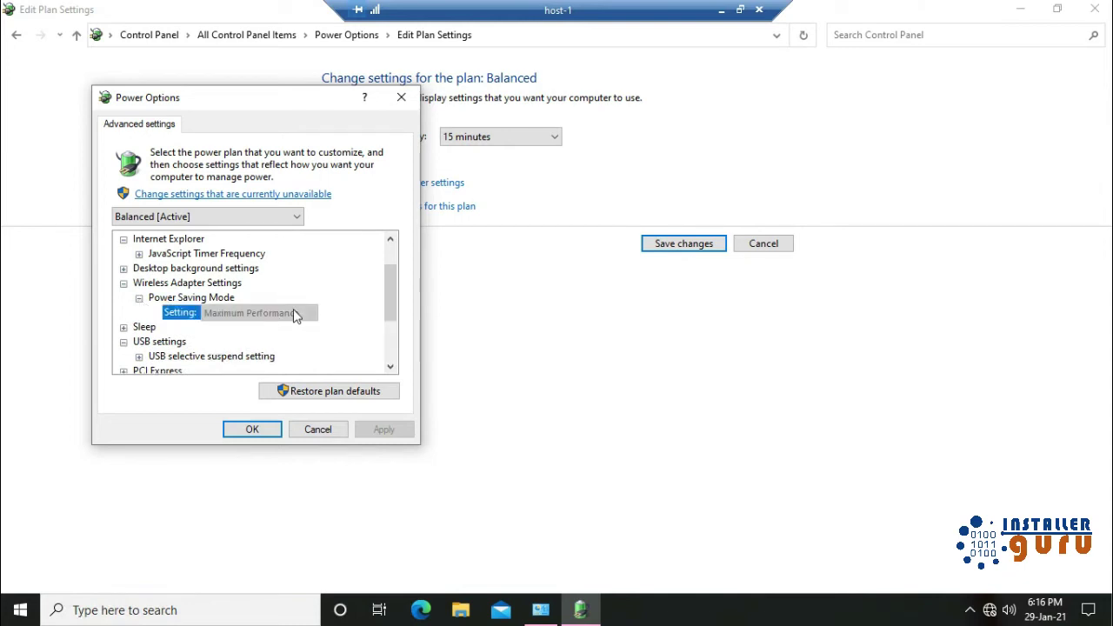
left_click(319, 430)
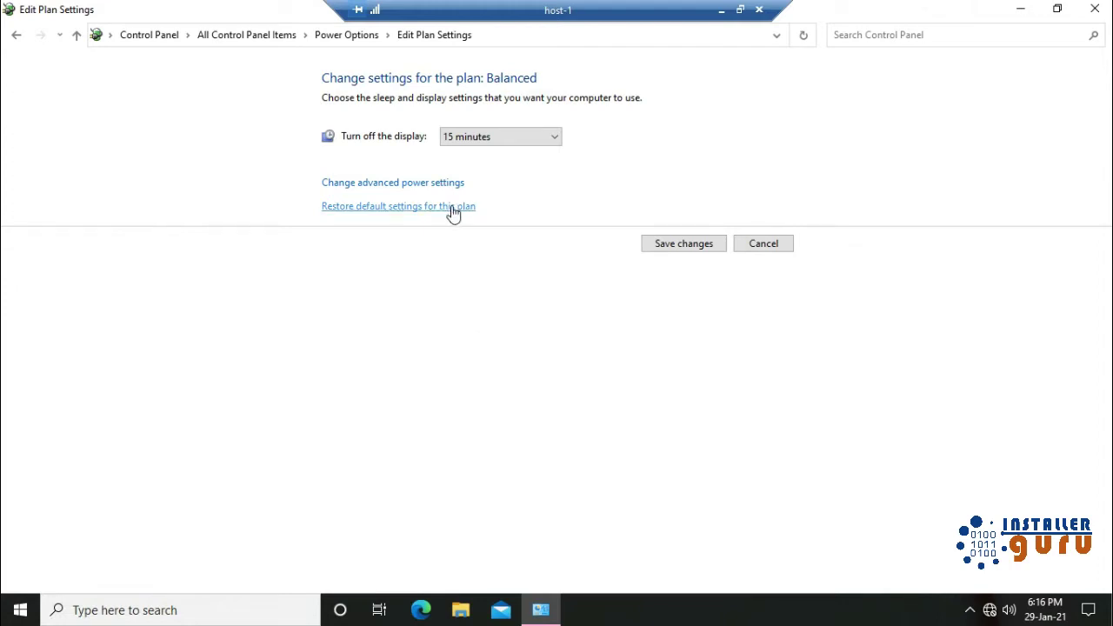
- Leave the plan without saving, reopen the Balanced plan's settings unlocked to review them, and return to the plan overview
left_click(23, 42)
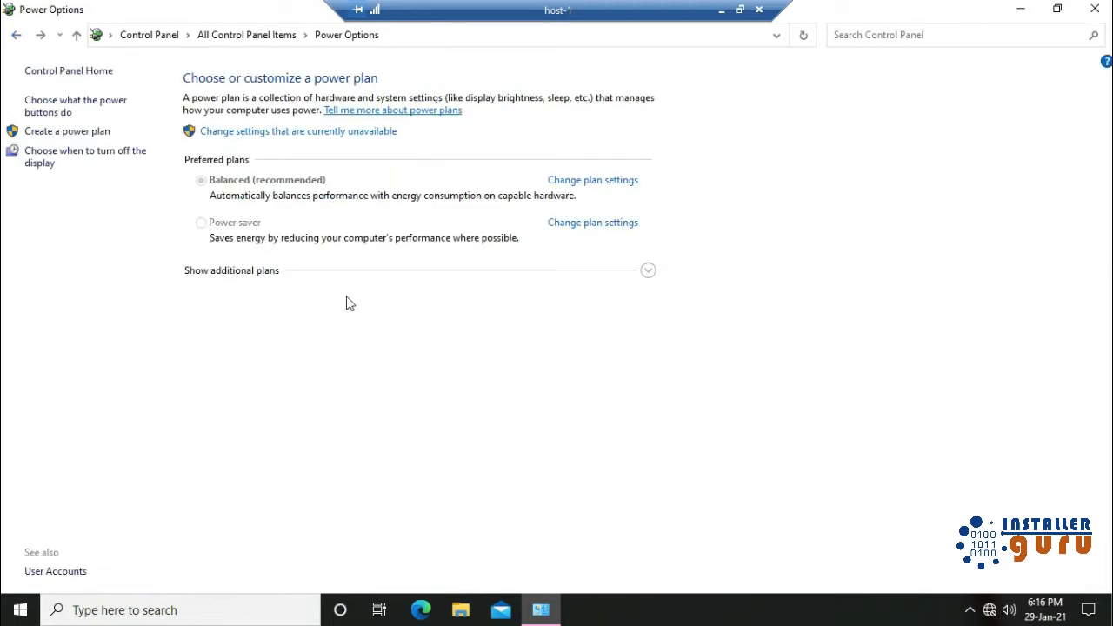
left_click(310, 131)
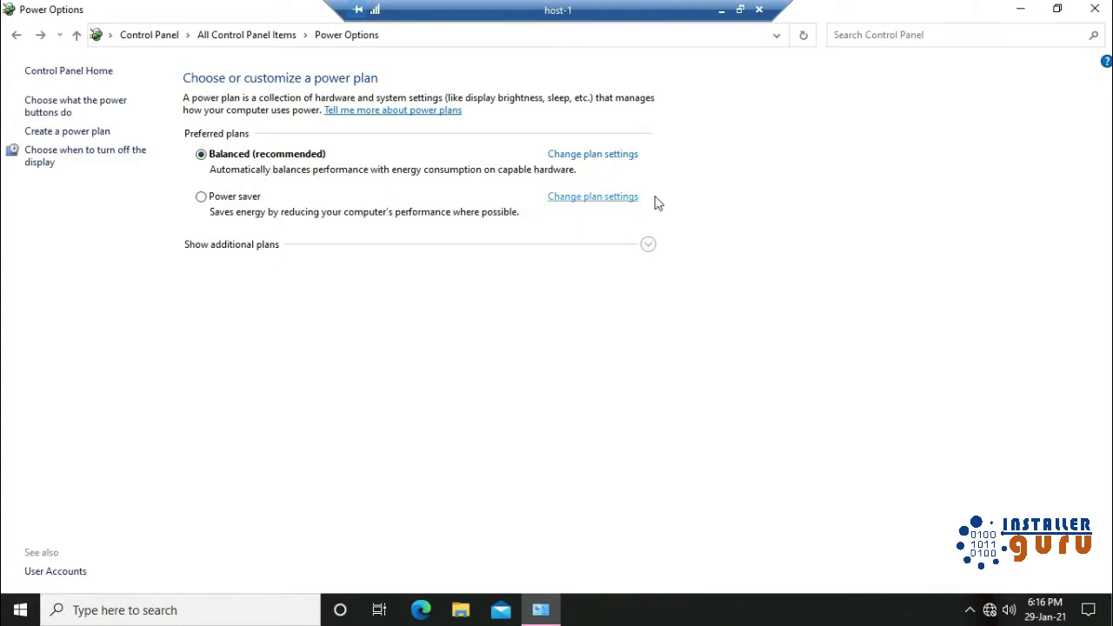
left_click(610, 159)
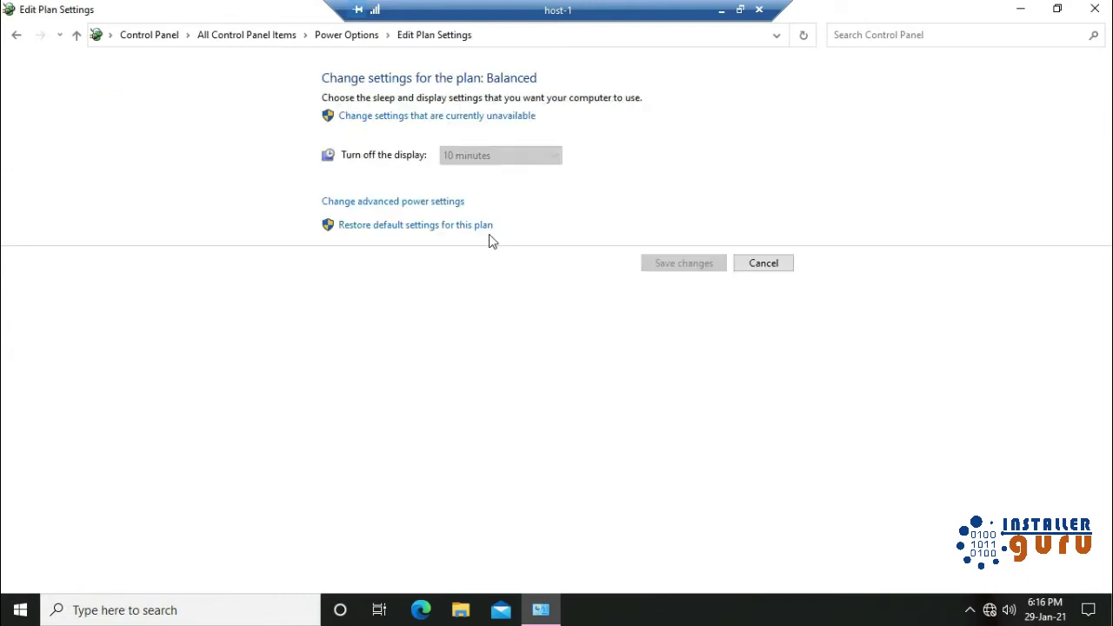
left_click(415, 116)
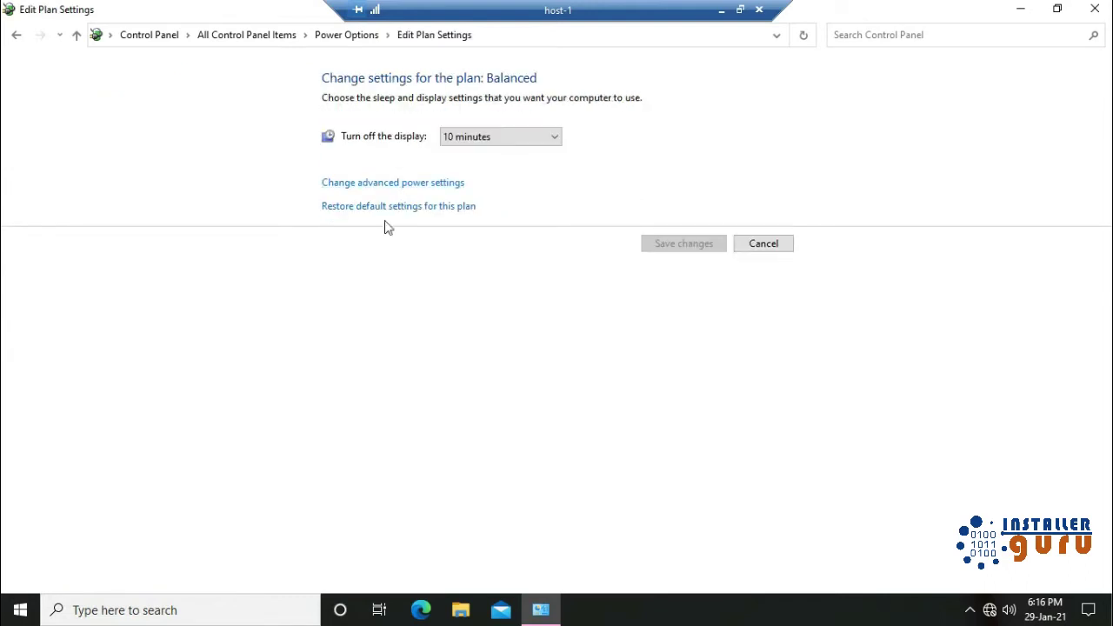
left_click(17, 35)
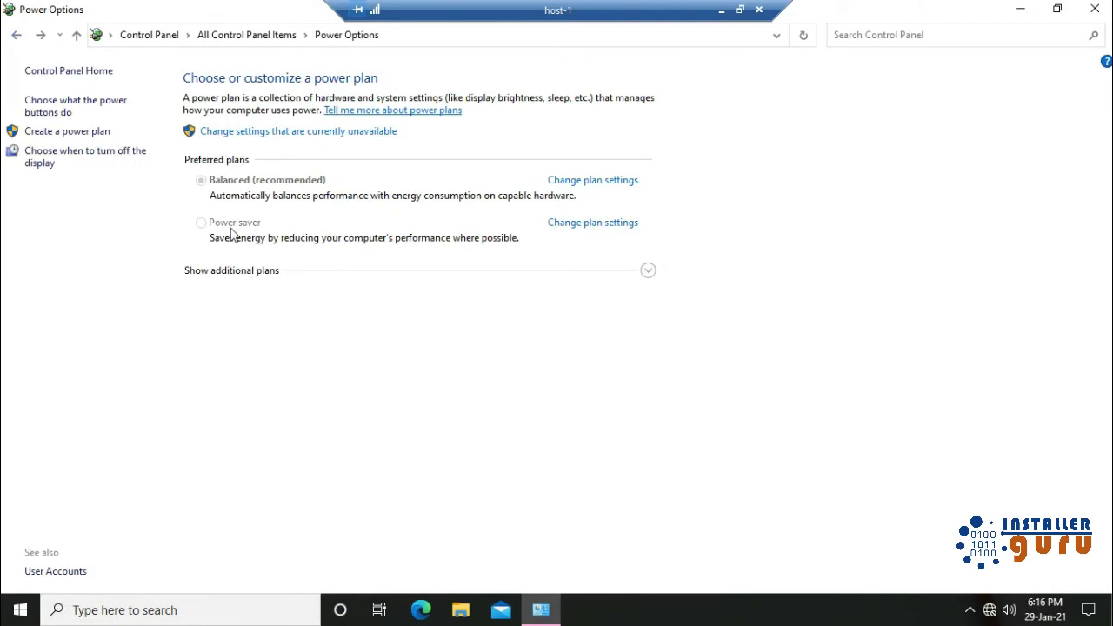
- Unlock the unavailable plan choices and make Power saver the active power plan
left_click(266, 131)
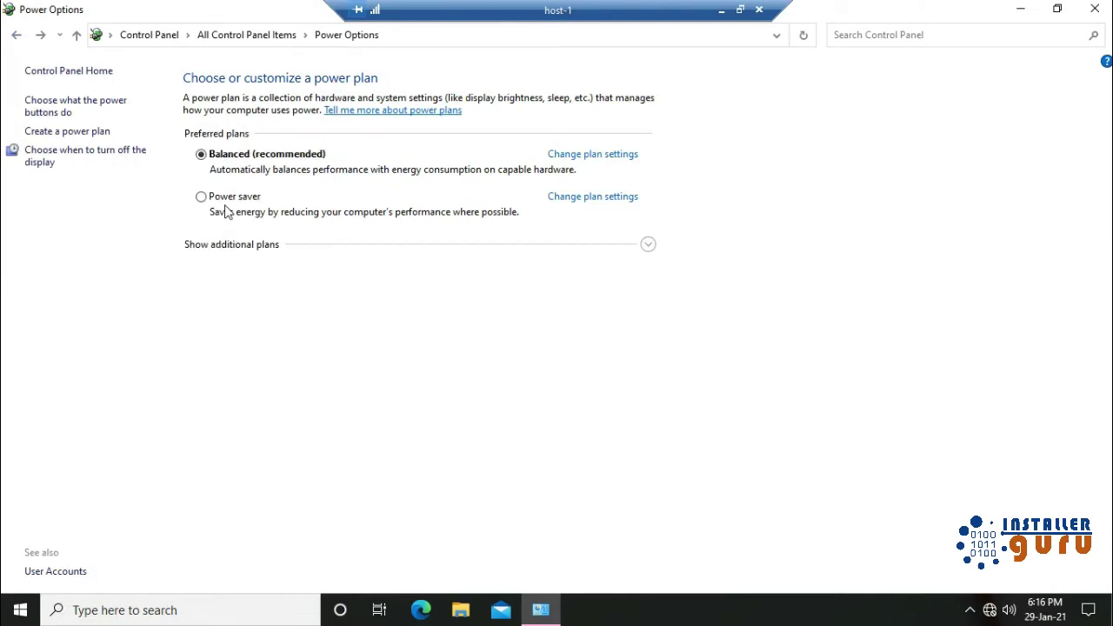
left_click(228, 198)
- View the Power saver plan's settings, return to the plan overview and show the additional plans
left_click(612, 200)
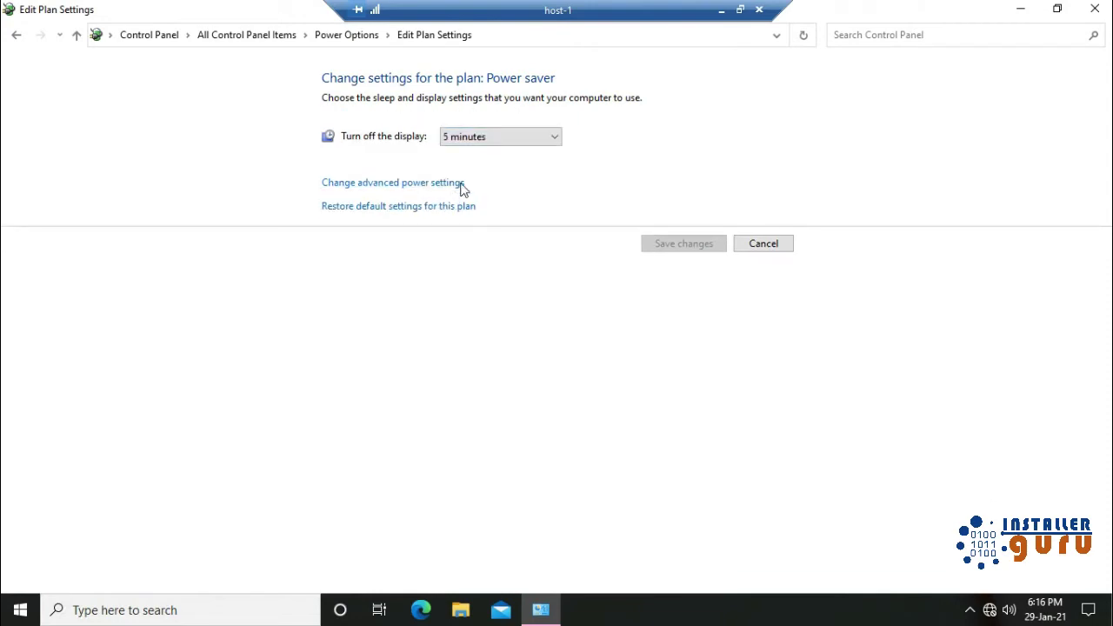
key("alt+Left")
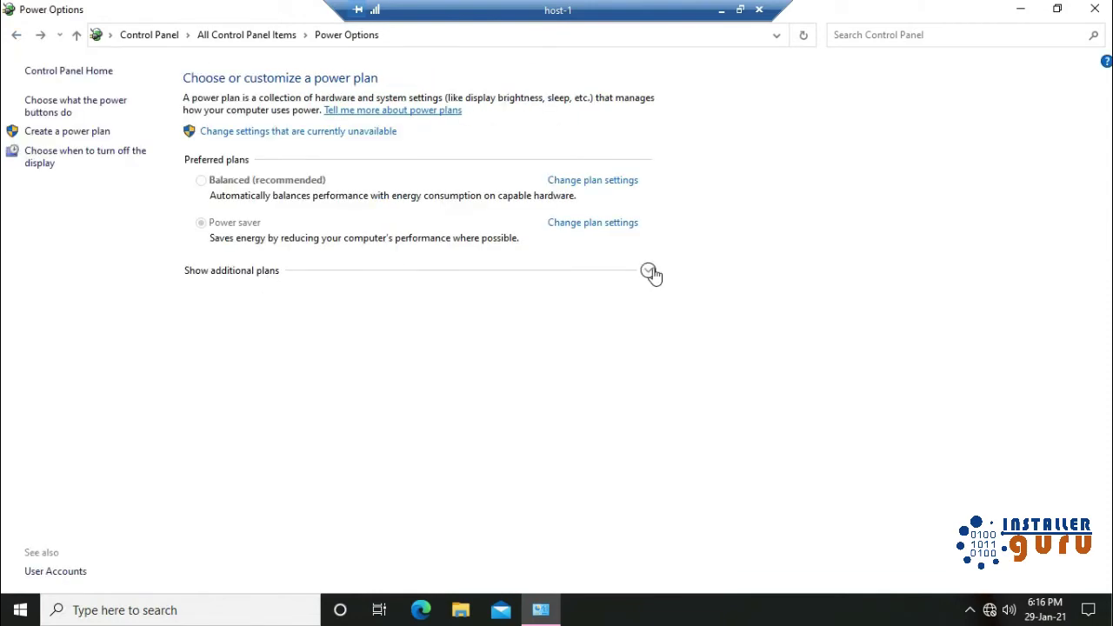
left_click(648, 272)
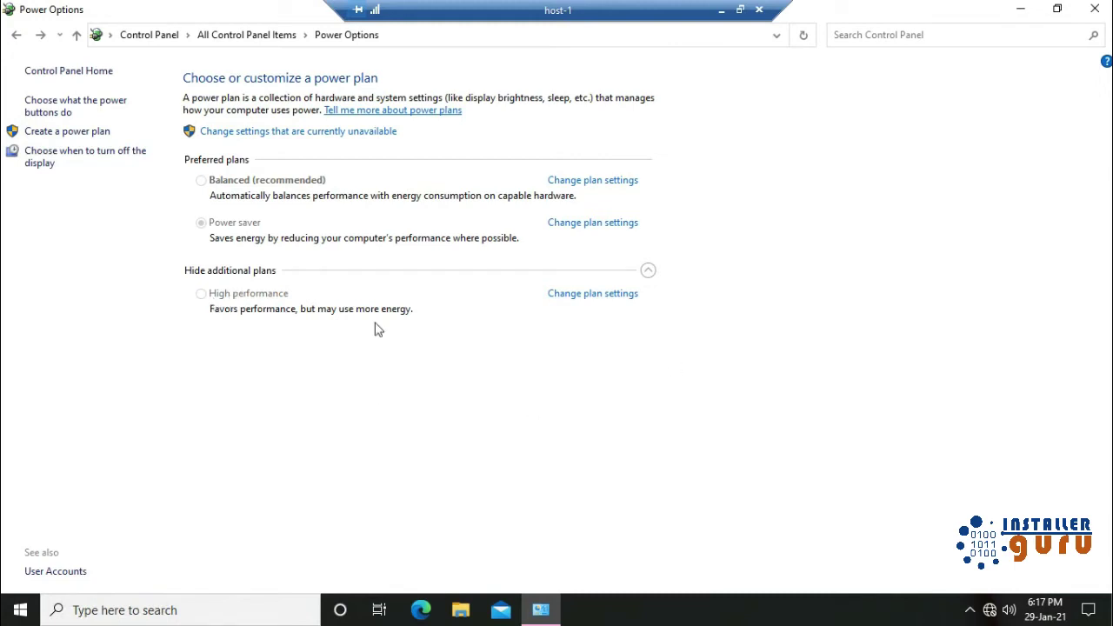
- View the options for creating a power plan, cancel without creating one, and return to all Control Panel items
left_click(67, 130)
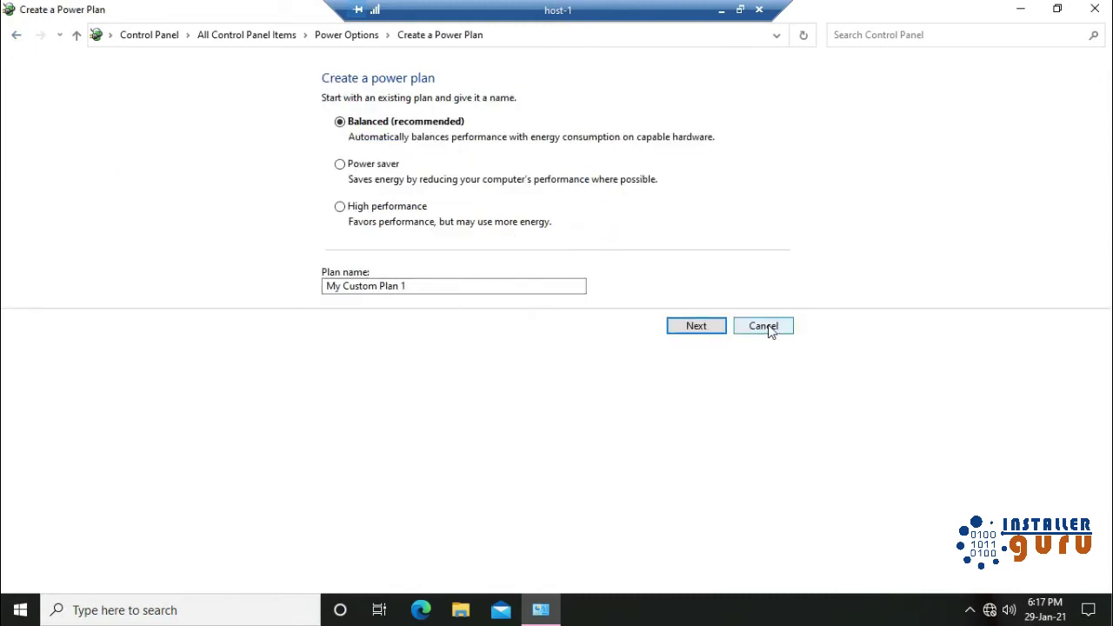
left_click(765, 327)
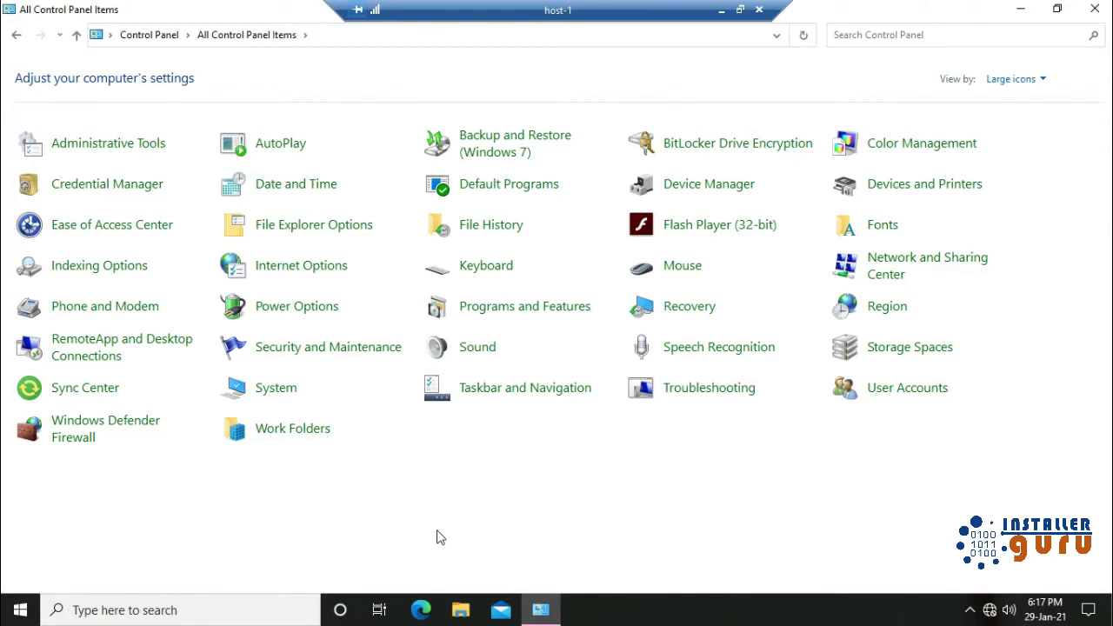
- Open the keyboard settings, try a slower cursor blink rate, move it back, and close without saving
left_click(506, 266)
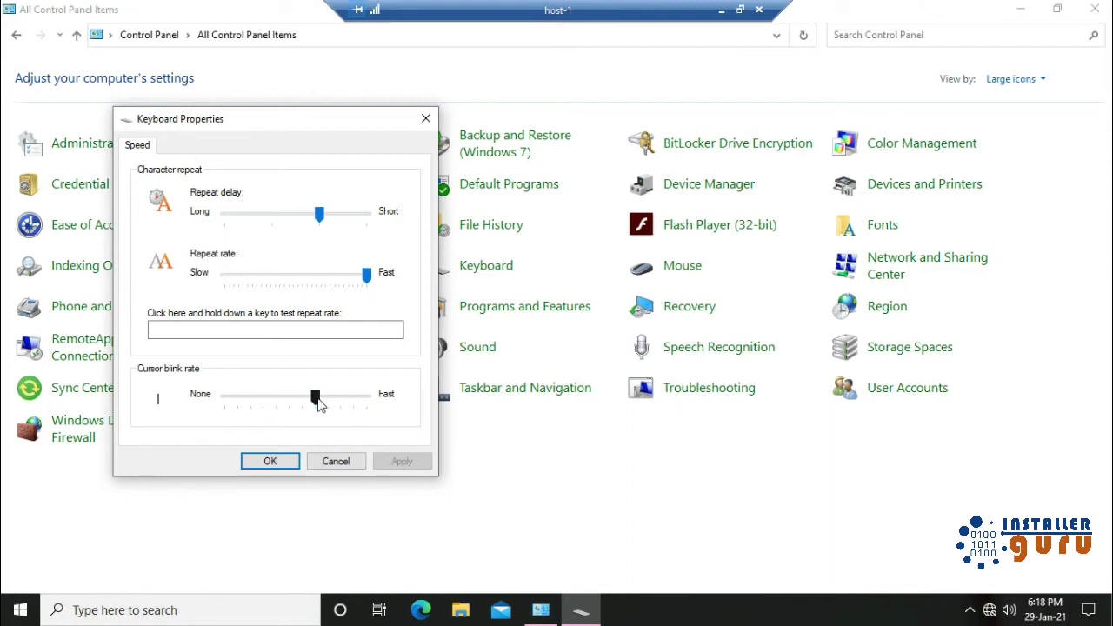
left_click_drag(314, 396, 263, 397)
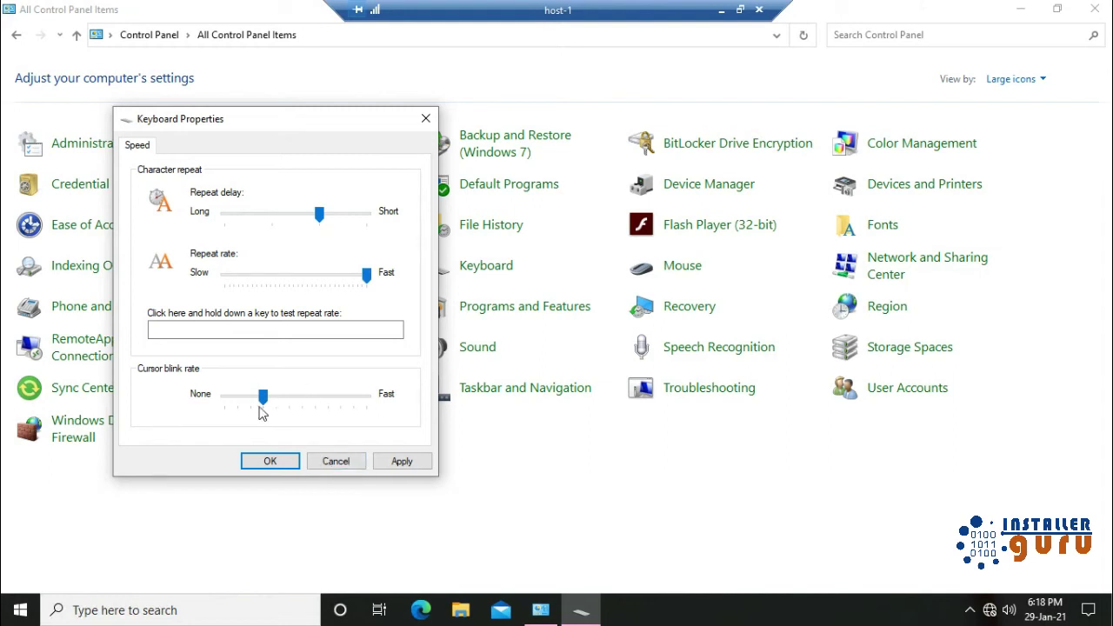
left_click_drag(263, 398, 315, 402)
left_click(337, 461)
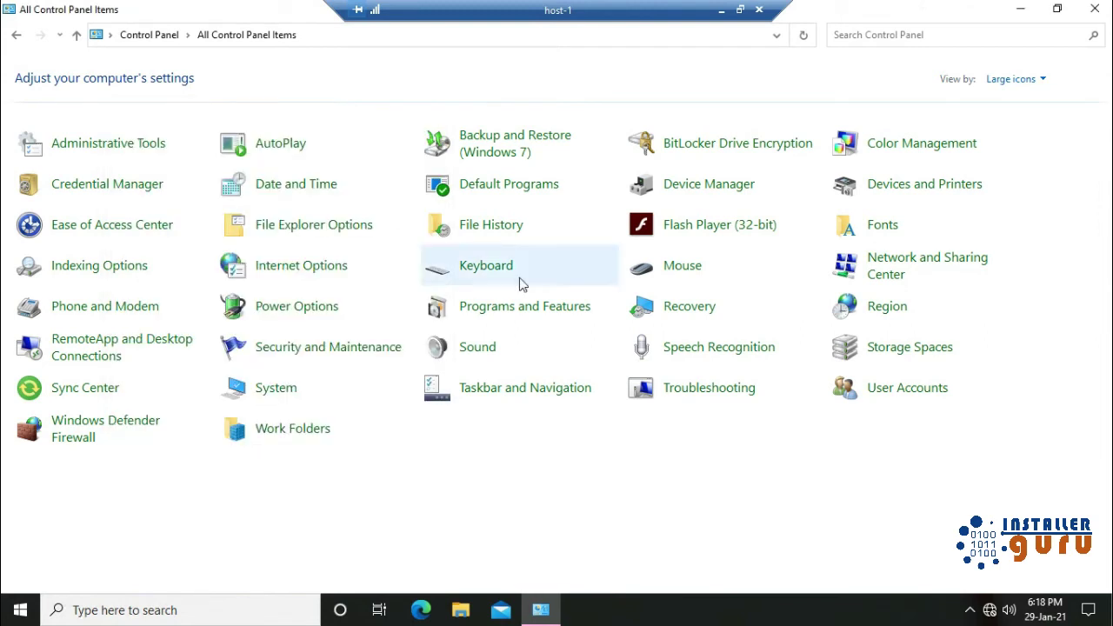
- Open the mouse settings, try switching the primary and secondary buttons, and turn the switch off again
left_click(675, 270)
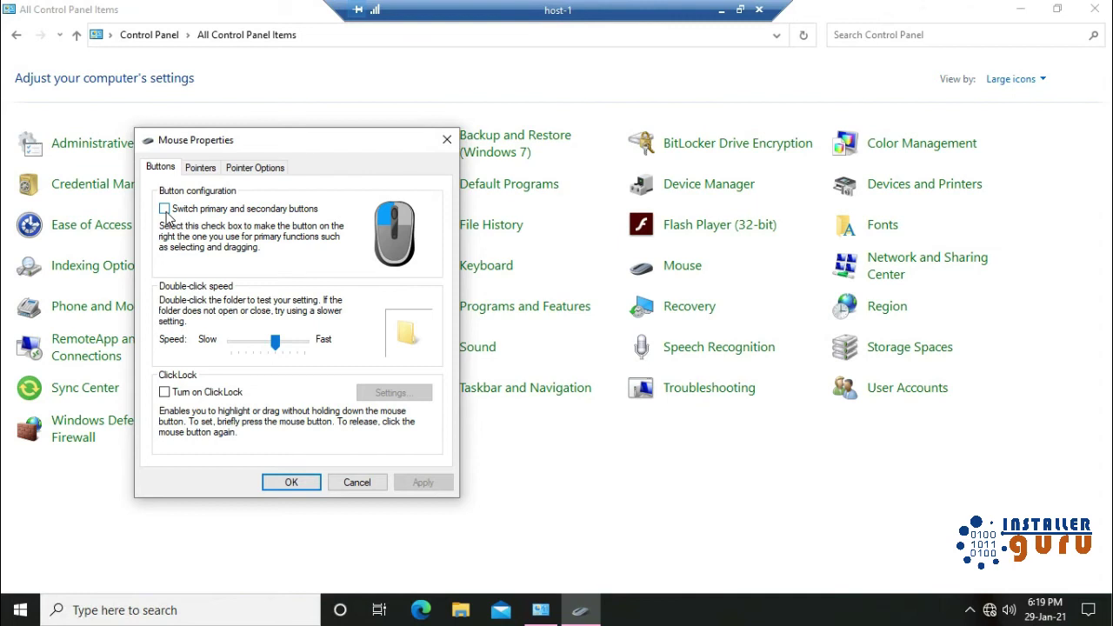
left_click(165, 209)
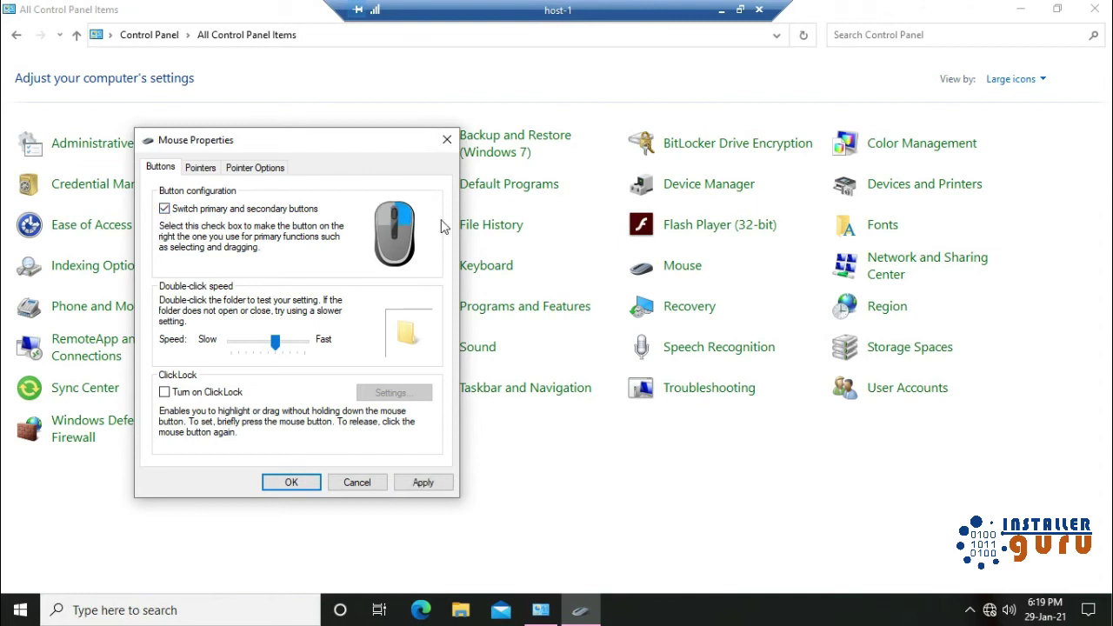
left_click(165, 209)
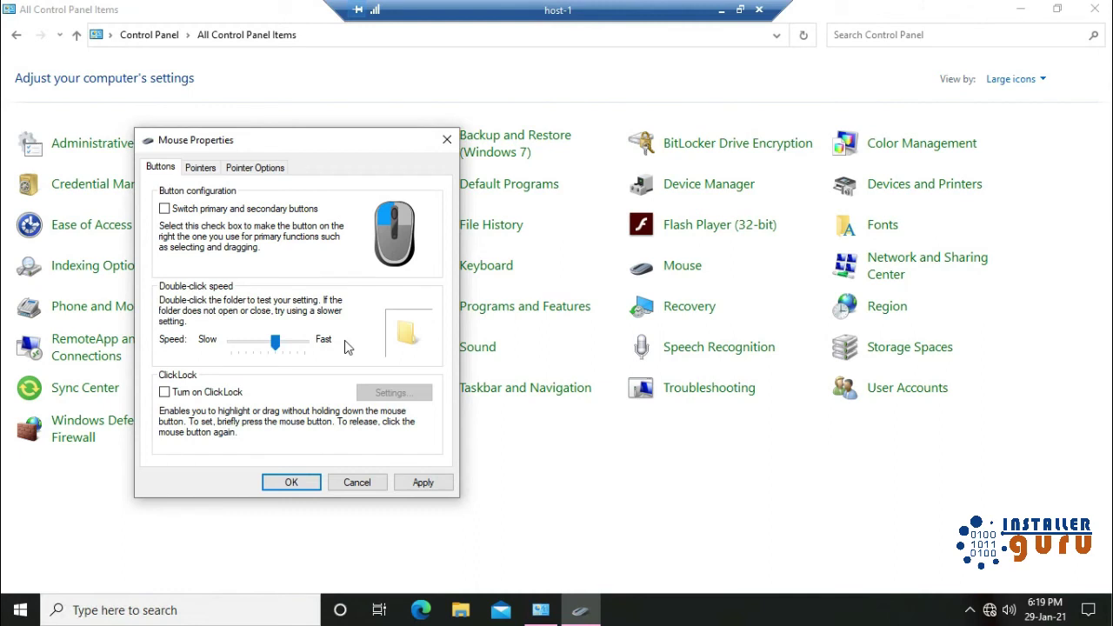
- Review the customizable pointers, apply the Windows Black (large) pointer scheme, and close the mouse settings
left_click(201, 168)
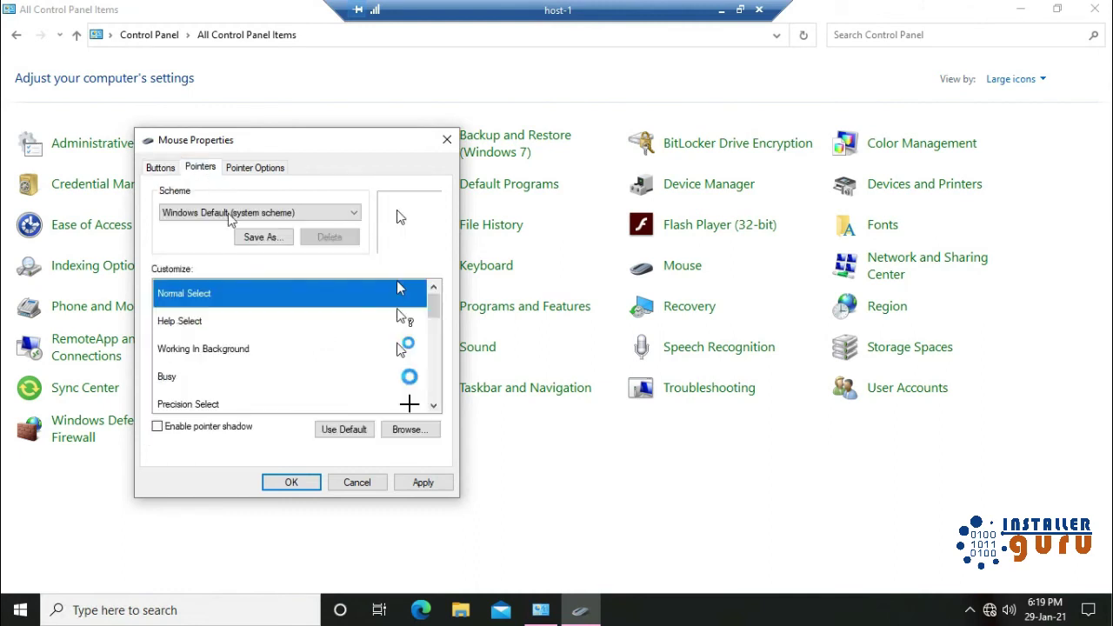
scroll(286, 374, "down", 5)
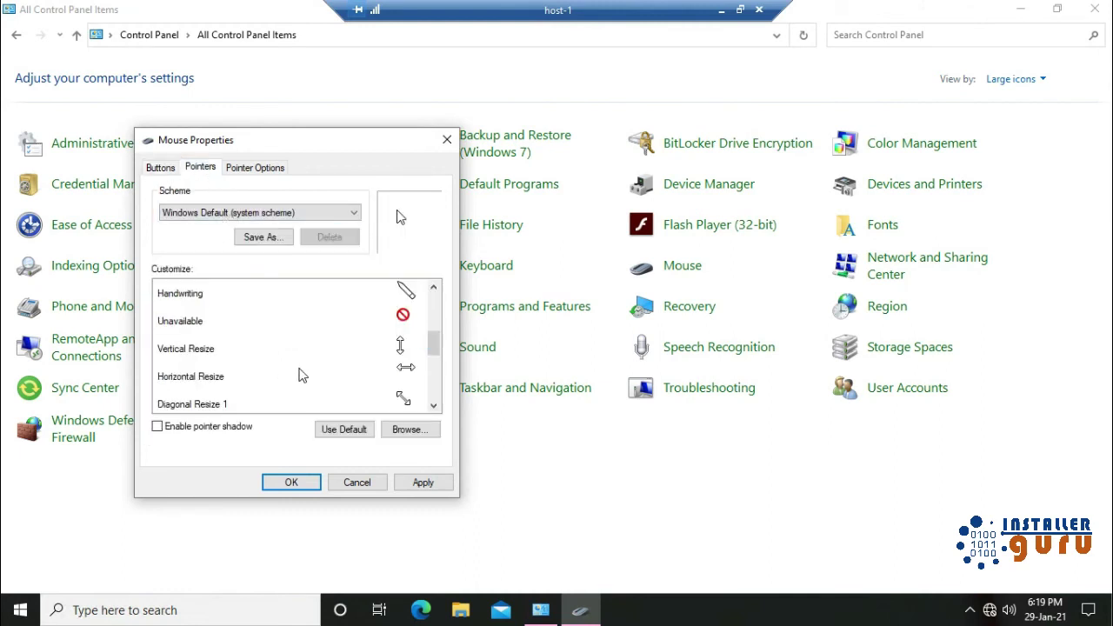
left_click(230, 213)
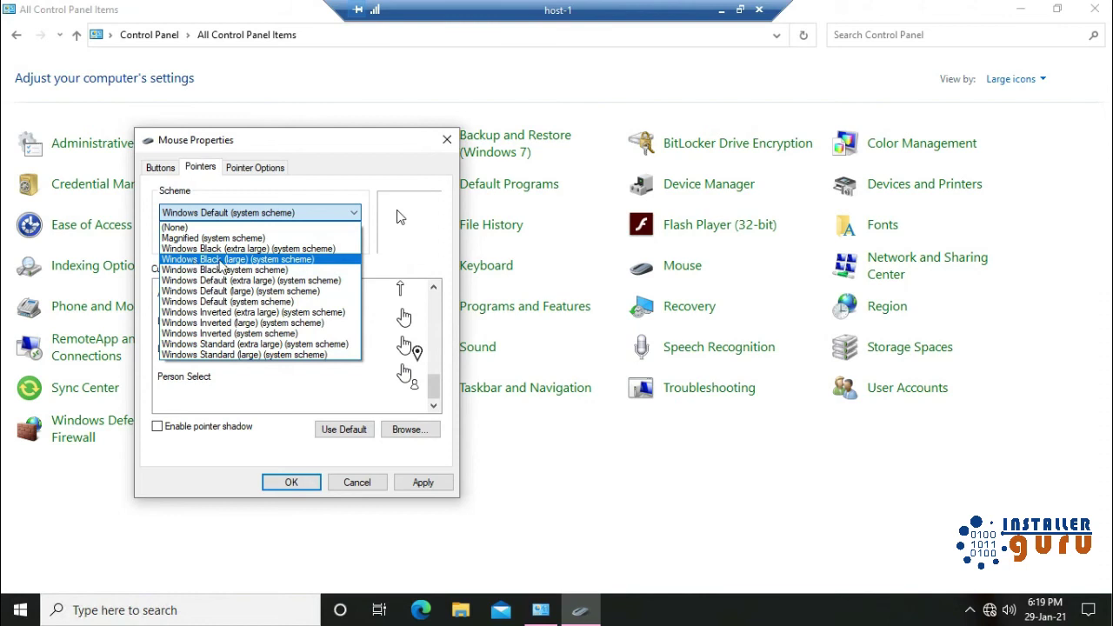
left_click(221, 260)
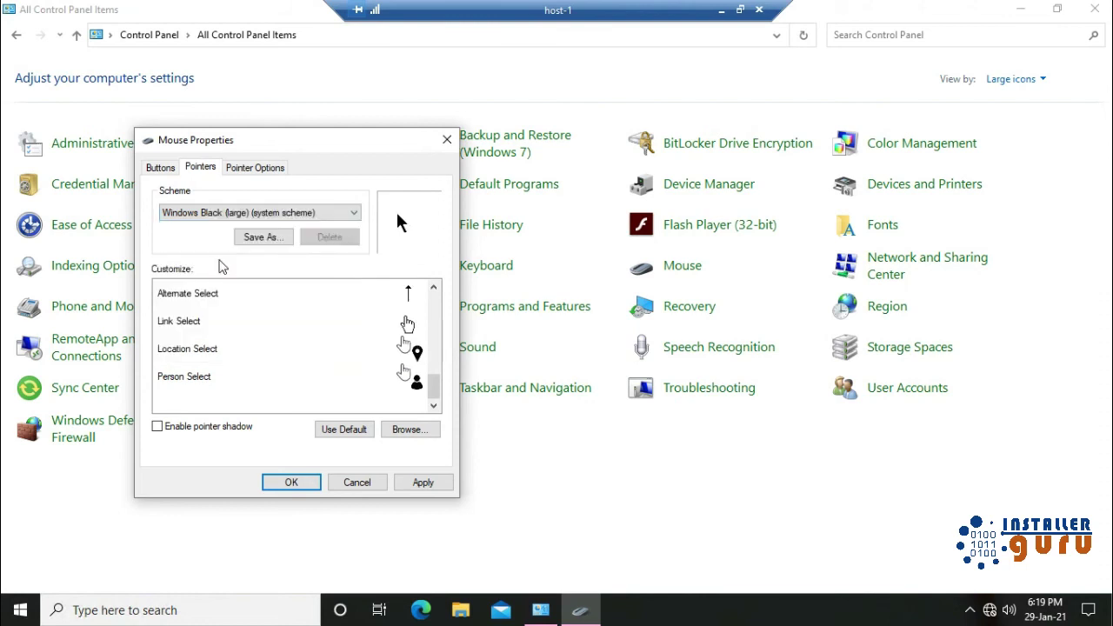
left_click_drag(432, 384, 403, 295)
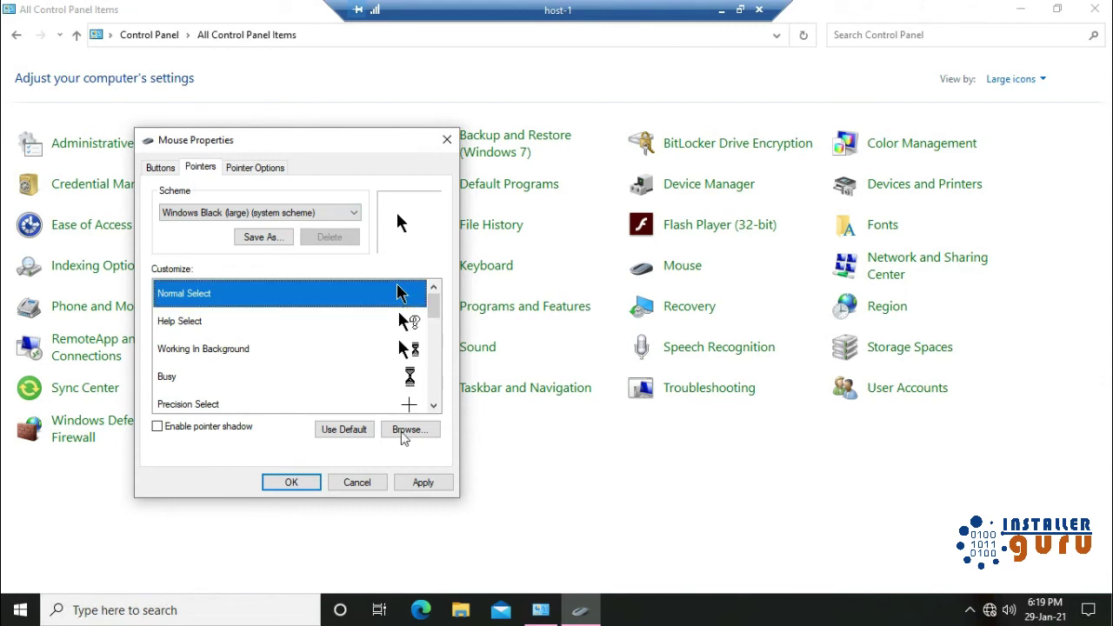
left_click(414, 482)
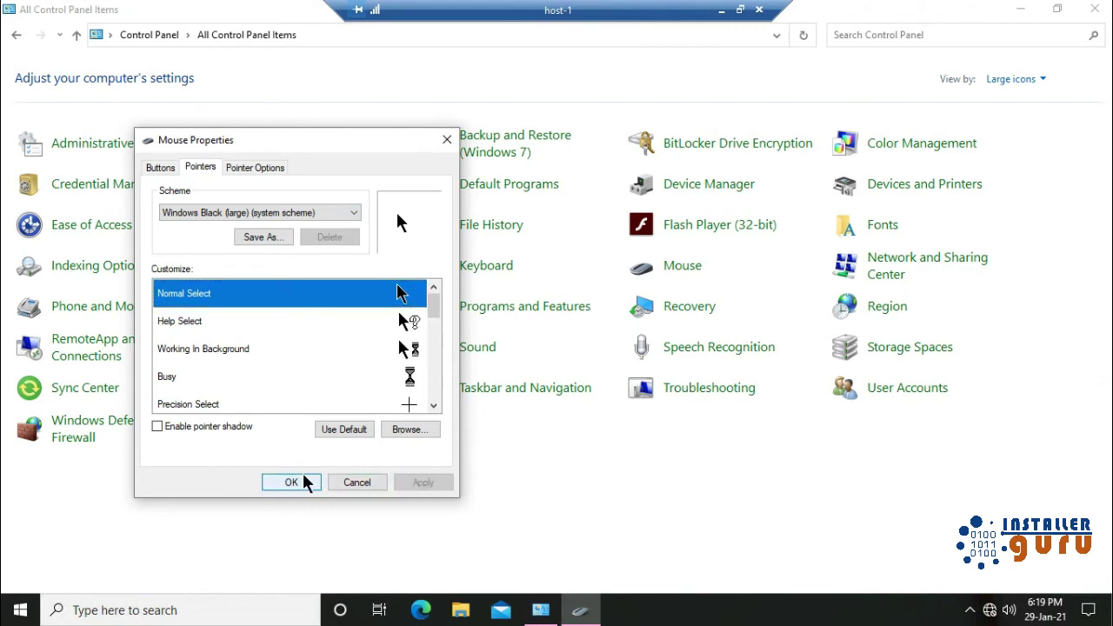
left_click(303, 481)
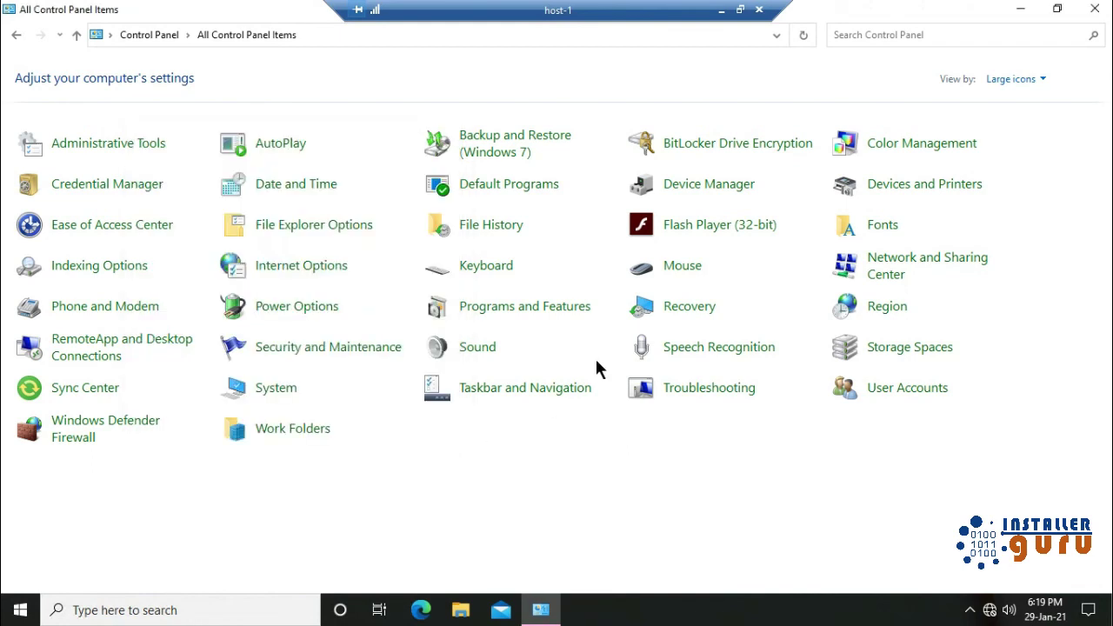
- Reopen the mouse pointer settings, apply the pointer shadow to try it, and turn it off again
double_click(670, 266)
key("ctrl+Tab")
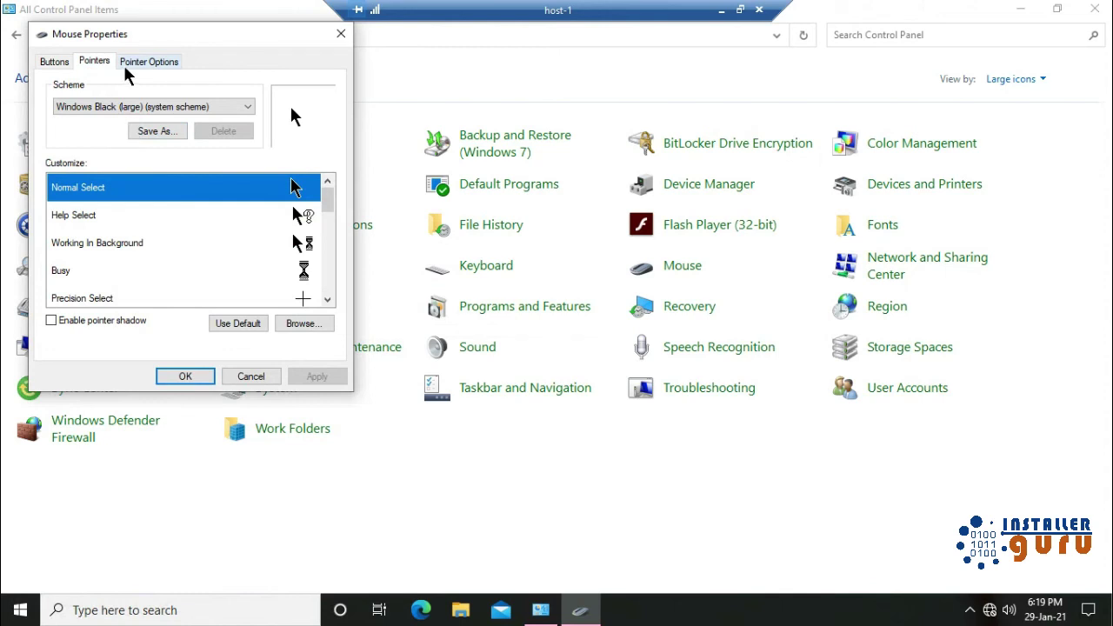
left_click(52, 323)
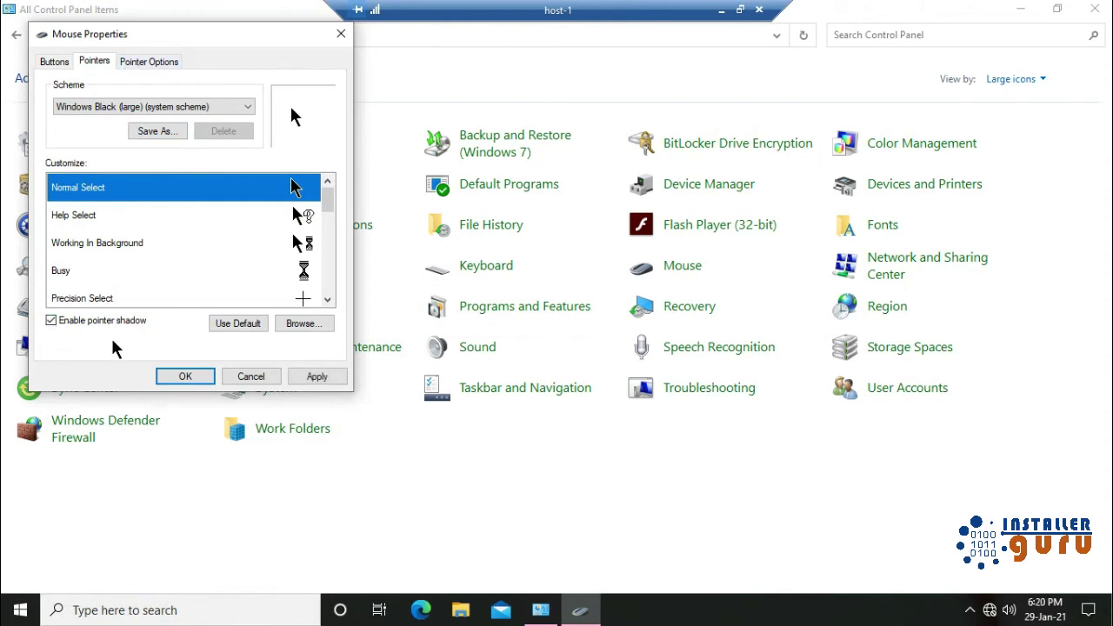
left_click(317, 379)
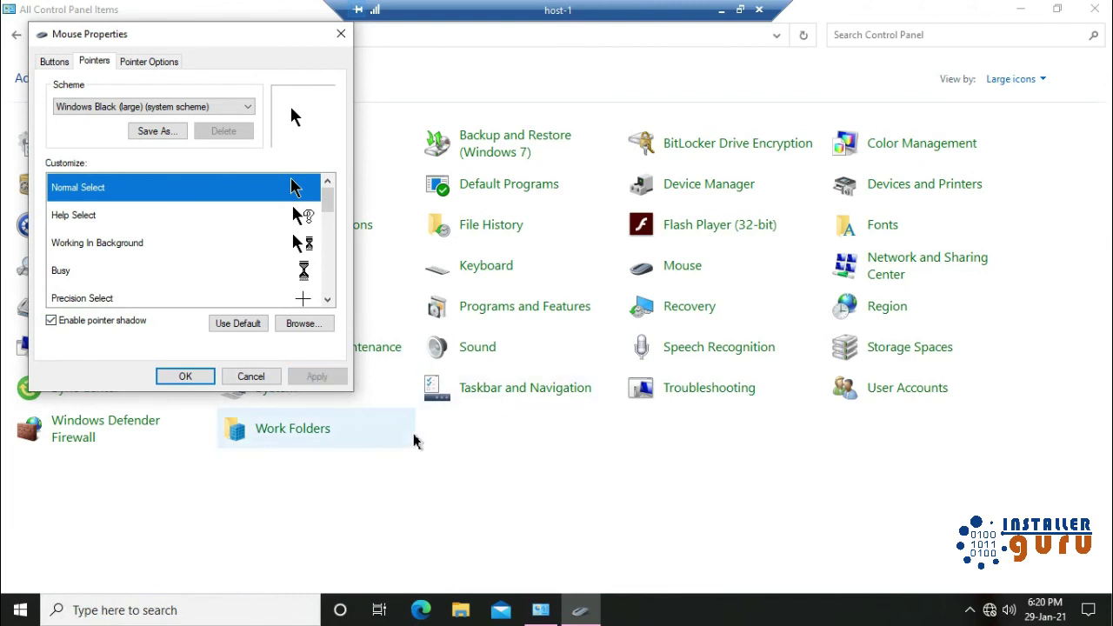
left_click(107, 321)
left_click(309, 378)
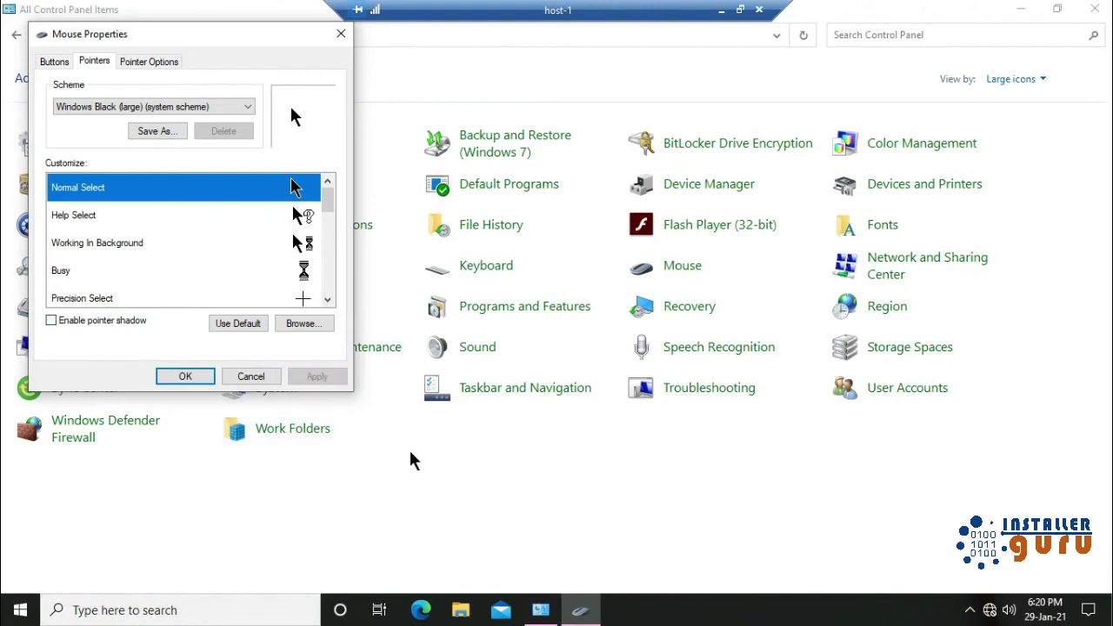
- View the pointer motion, snap-to and visibility options, and close the mouse settings without changing them
left_click(155, 61)
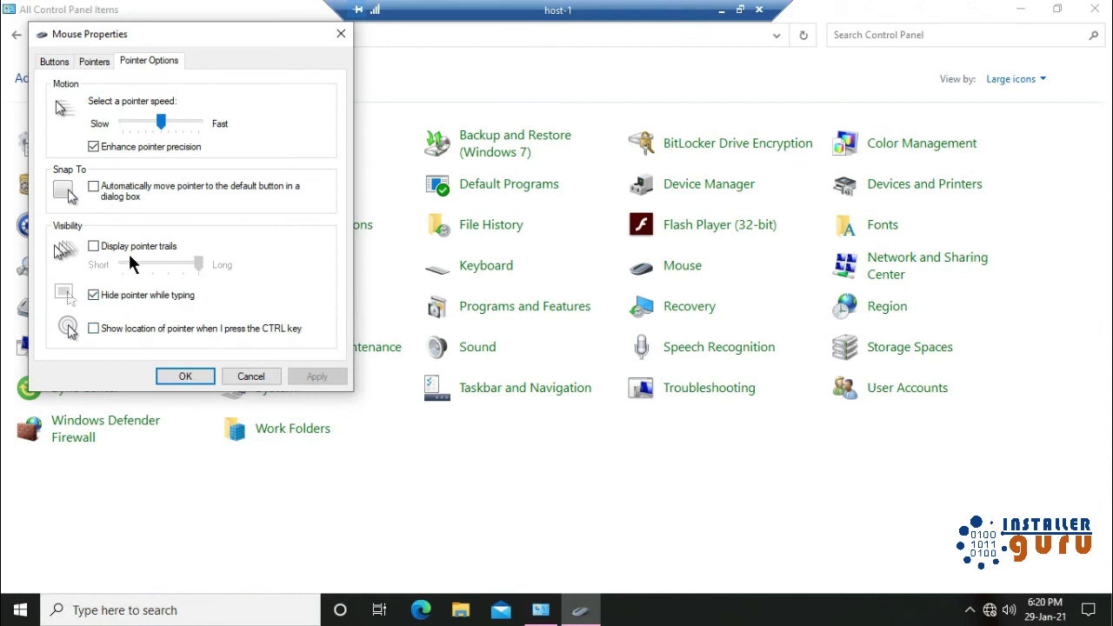
key("Escape")
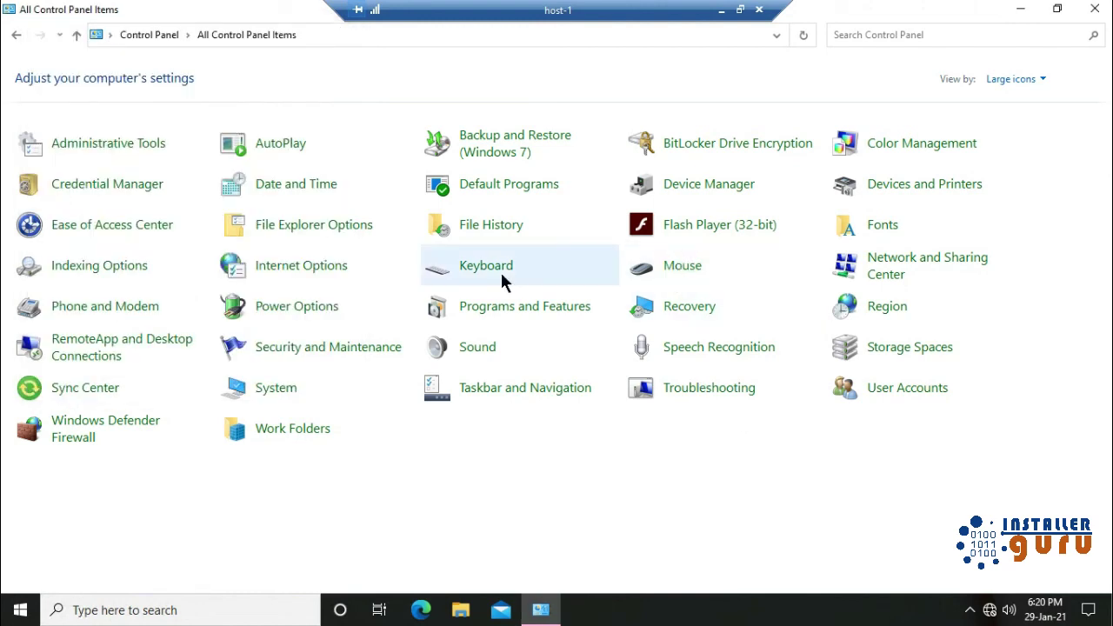